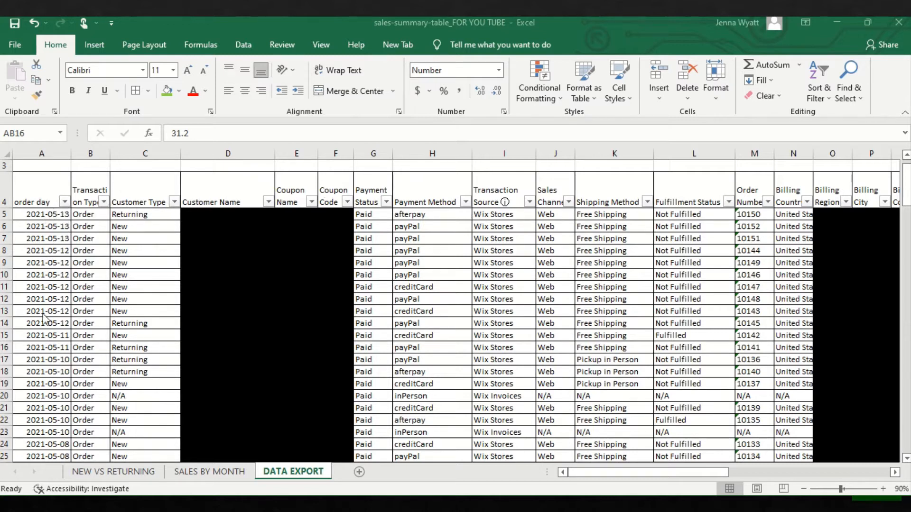
Step: Highlight the Customer Type header cell in column C with a green fill
{"action": "left_click", "coordinate": [147, 202]}
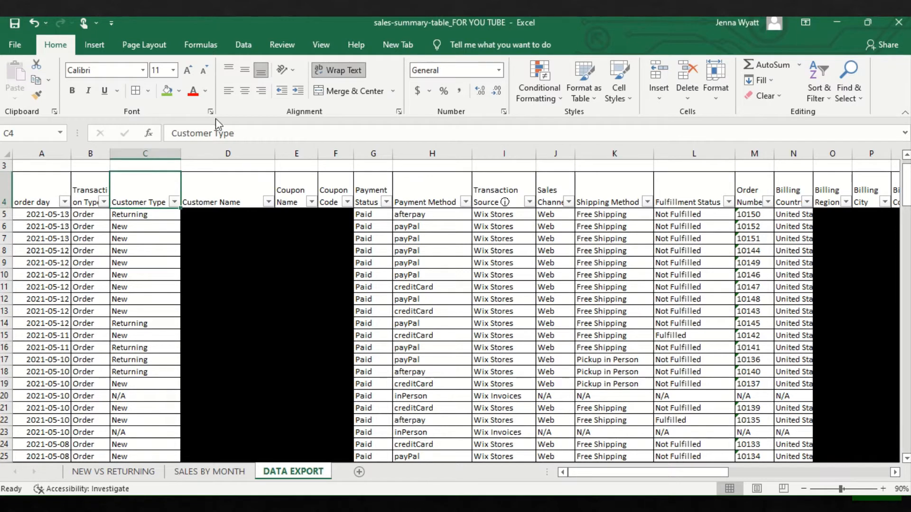
{"action": "left_click", "coordinate": [167, 90]}
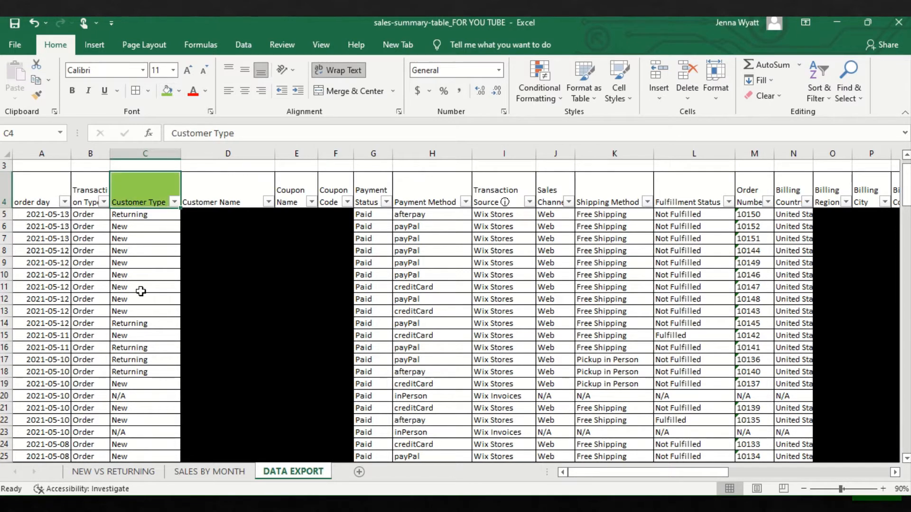
{"action": "left_click_drag", "start_coordinate": [142, 300], "coordinate": [142, 396]}
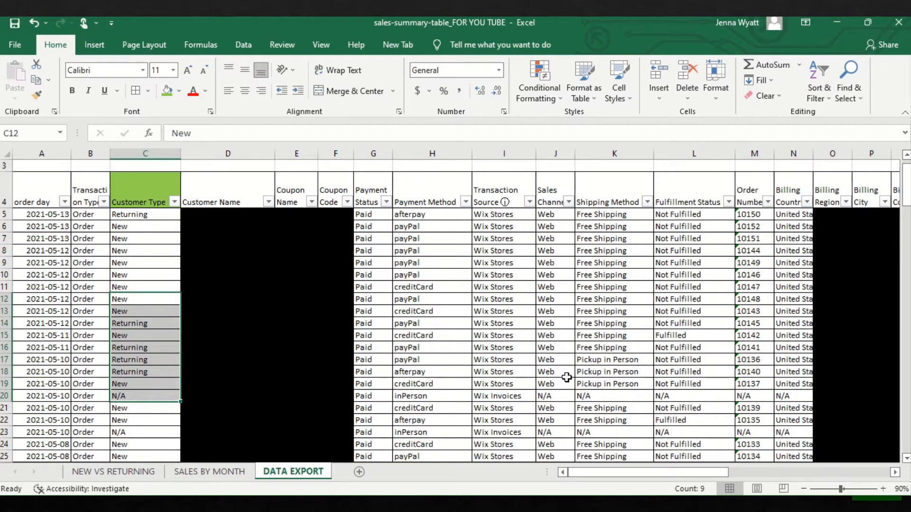
Step: Review the Items Sold and Gross Sales columns and the color legend in cells U1 to U3
{"action": "left_click_drag", "start_coordinate": [598, 472], "coordinate": [720, 467]}
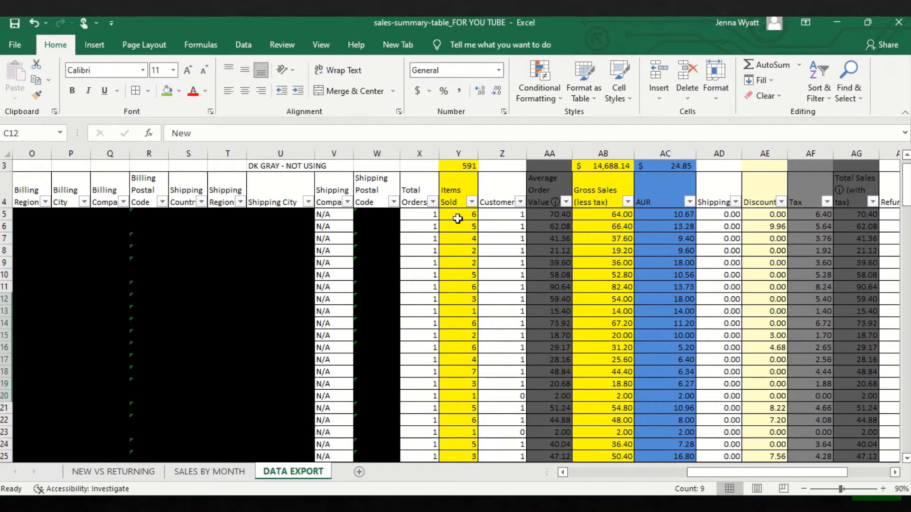
{"action": "left_click", "coordinate": [454, 153]}
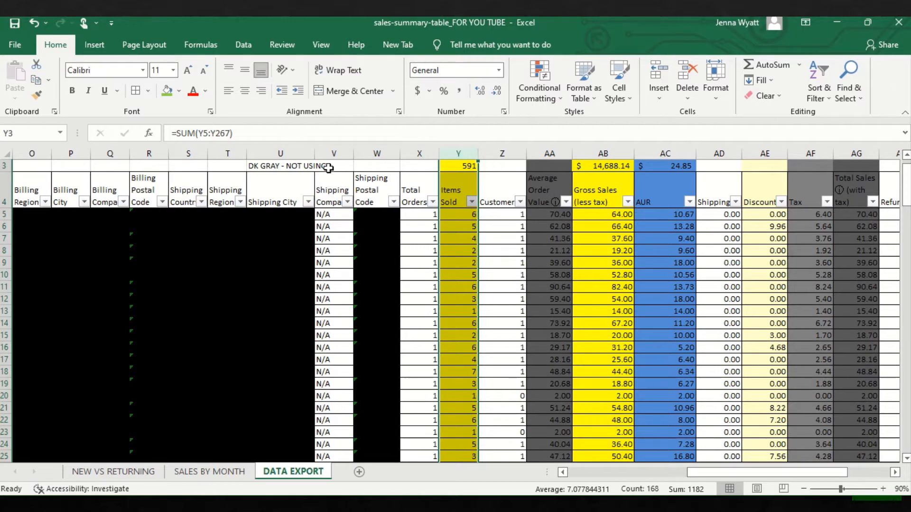
{"action": "scroll", "coordinate": [871, 194], "scroll_direction": "up", "scroll_amount": 1}
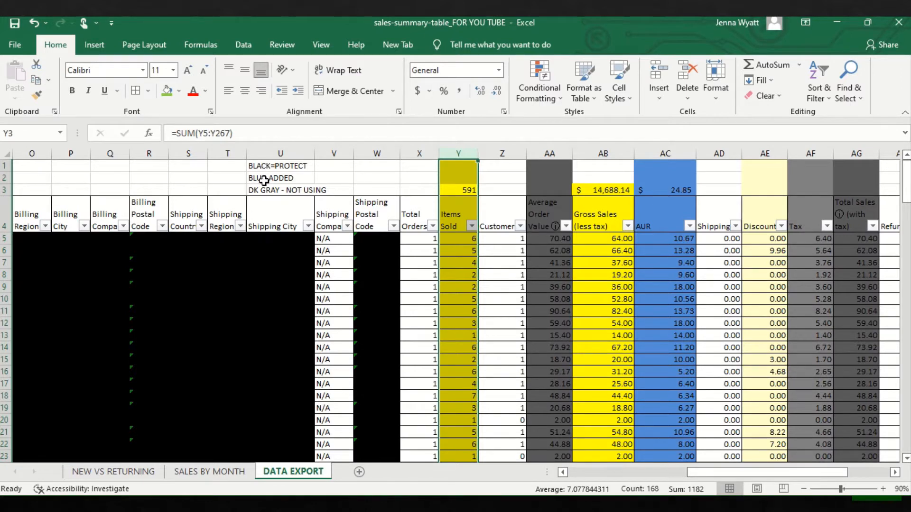
{"action": "left_click", "coordinate": [265, 183]}
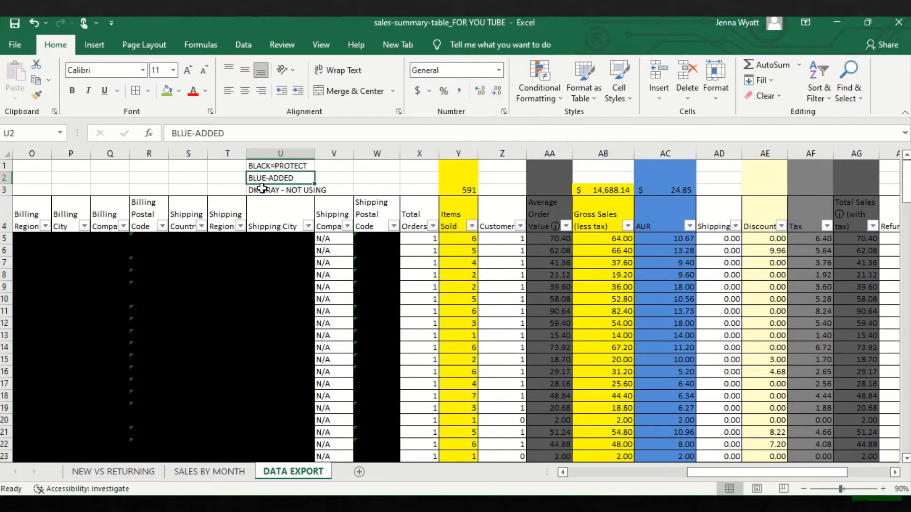
{"action": "left_click", "coordinate": [263, 189]}
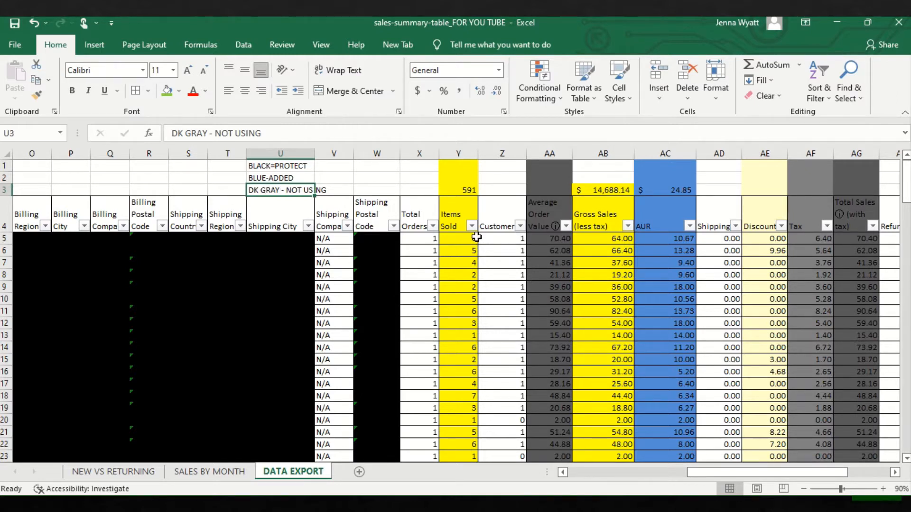
{"action": "left_click", "coordinate": [453, 153]}
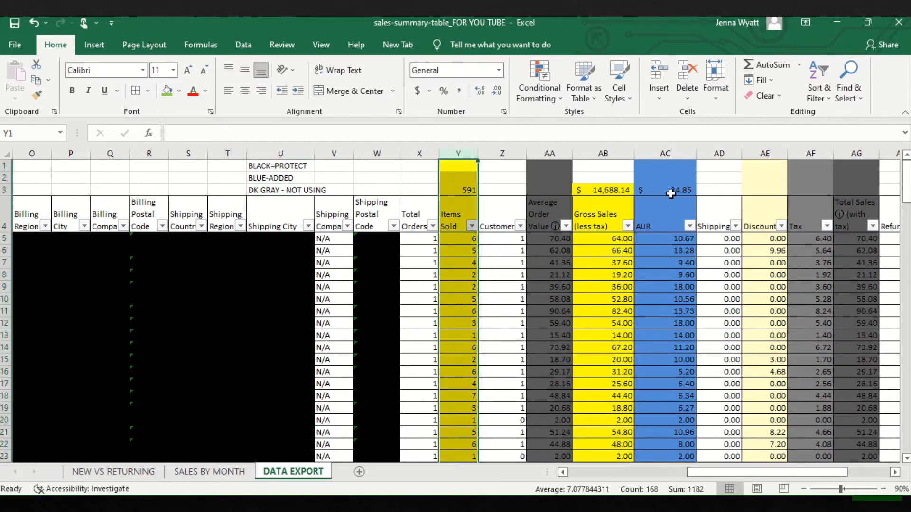
{"action": "left_click", "coordinate": [612, 152]}
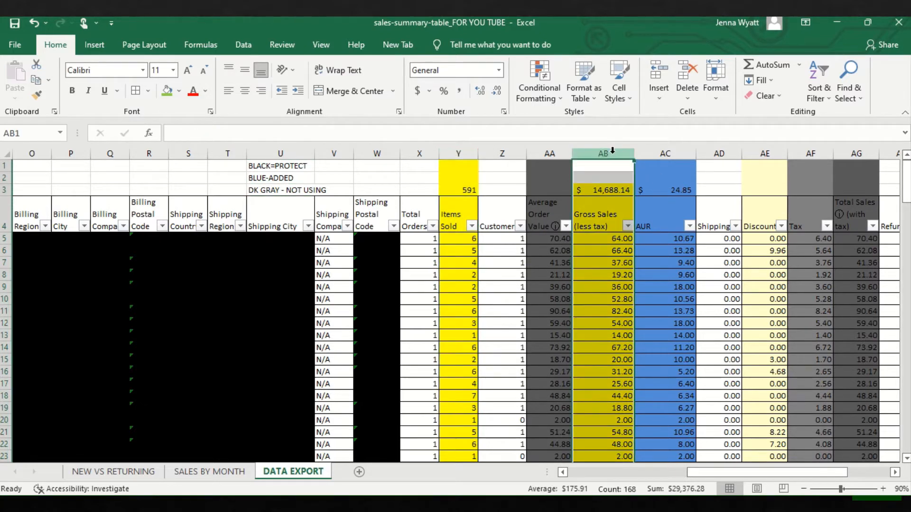
Step: Fill the Items Sold and Gross Sales total cells, Y3 and AB3, with light blue
{"action": "left_click", "coordinate": [597, 191]}
{"action": "left_click", "coordinate": [471, 190], "text": "ctrl"}
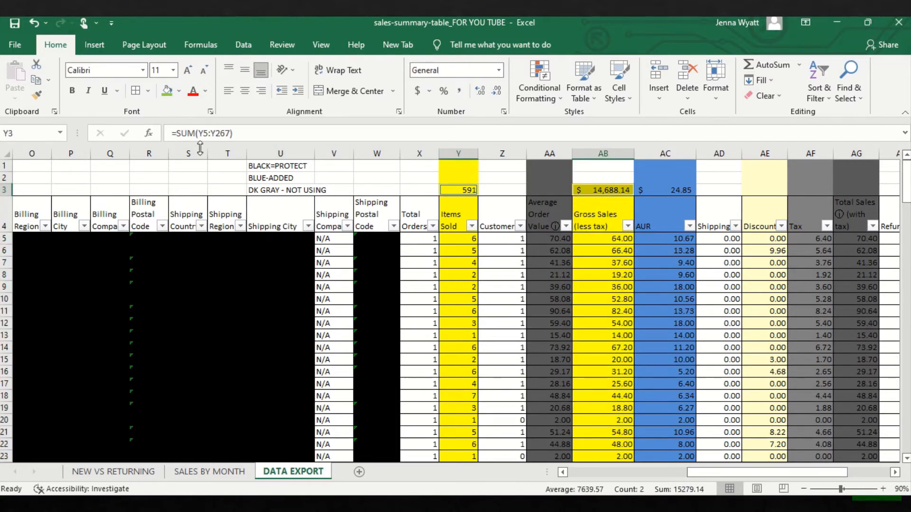
{"action": "left_click", "coordinate": [179, 90]}
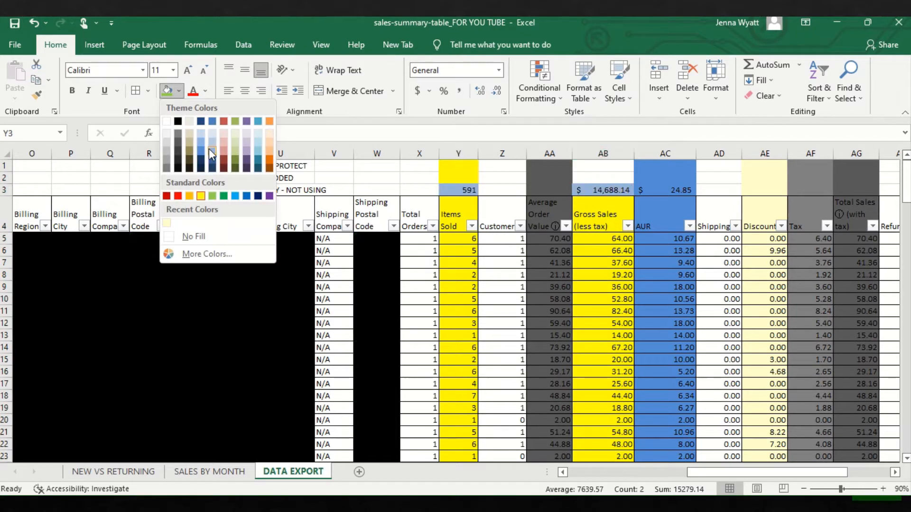
{"action": "left_click", "coordinate": [209, 149]}
Step: Inspect the SUM formulas behind the Items Sold total in Y3 and the Gross Sales total in AB3
{"action": "left_click", "coordinate": [472, 190]}
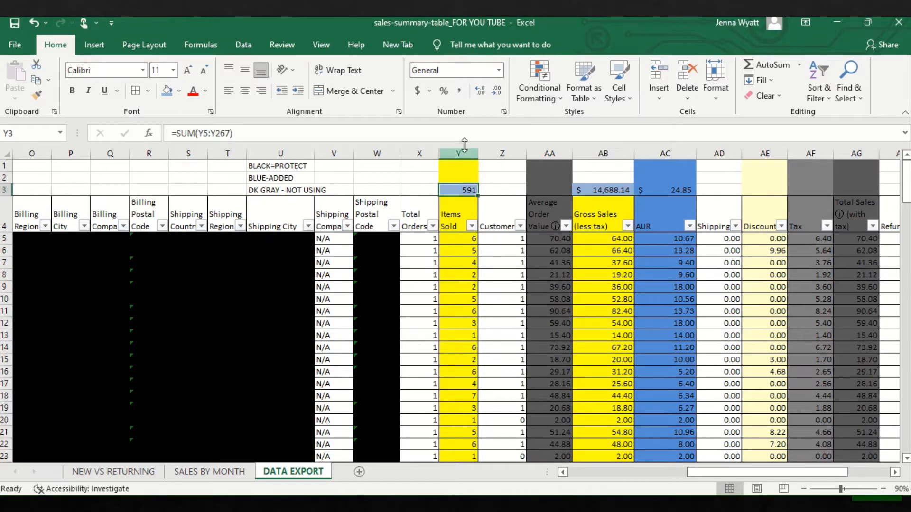
{"action": "double_click", "coordinate": [472, 190]}
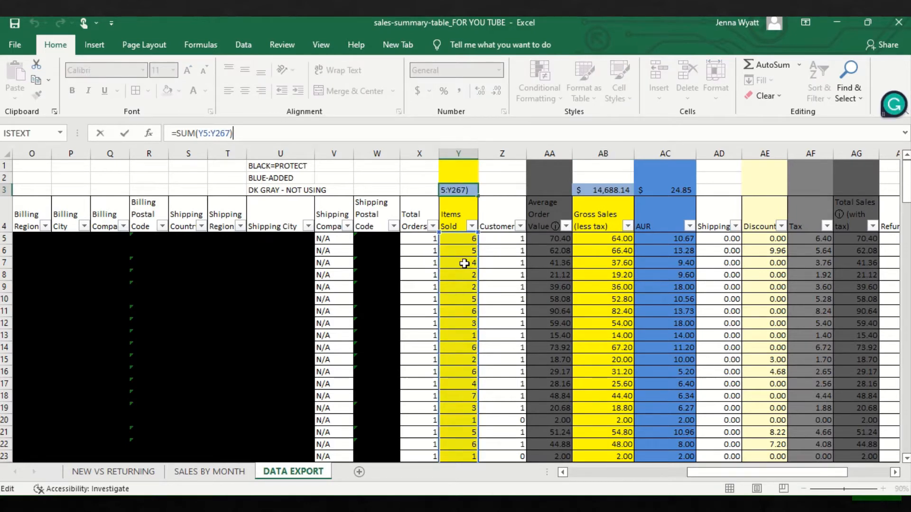
{"action": "key", "text": "Escape"}
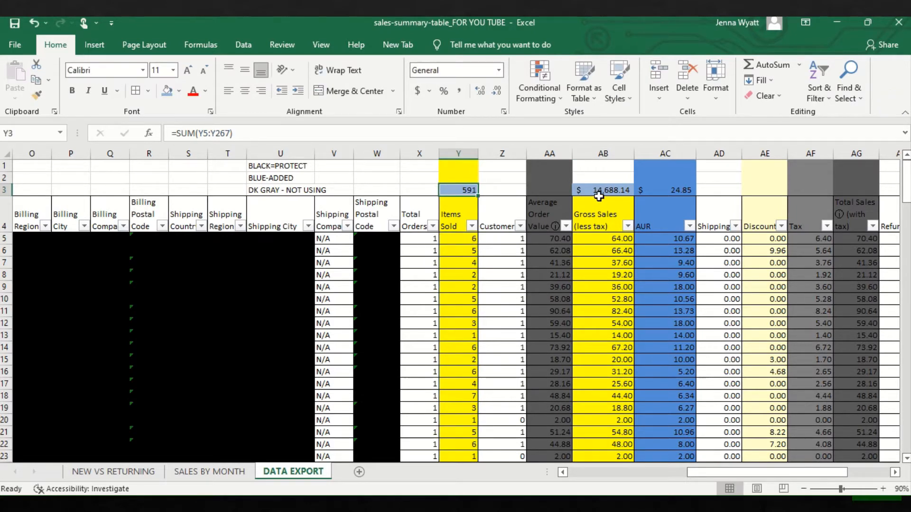
{"action": "left_click", "coordinate": [599, 194]}
{"action": "left_click", "coordinate": [593, 128]}
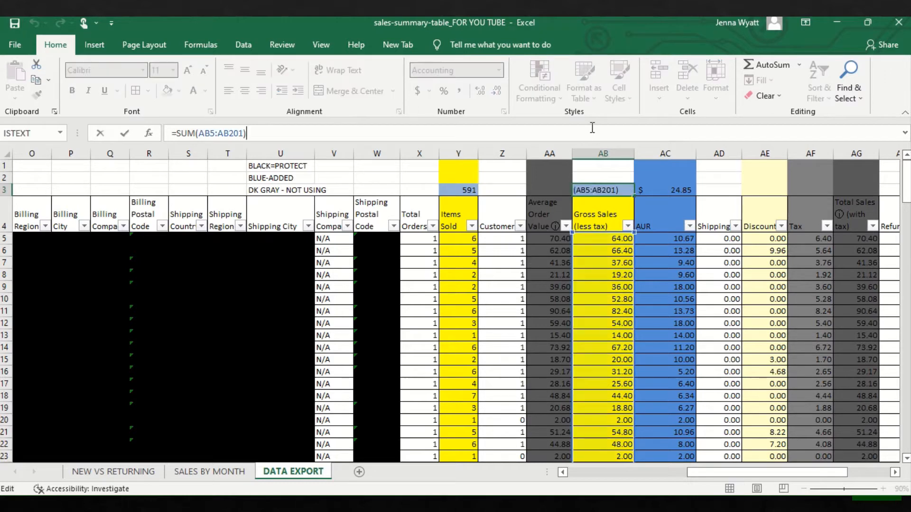
{"action": "key", "text": "Escape"}
Step: Enter the formula =SUM(AB5:AB170) in cell AB2 to total the Gross Sales column
{"action": "left_click", "coordinate": [597, 177]}
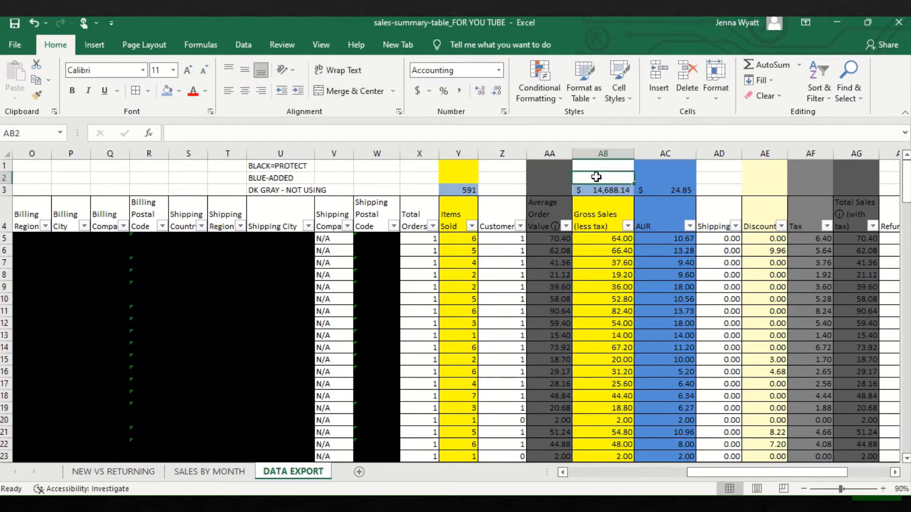
{"action": "type", "text": "=SUM("}
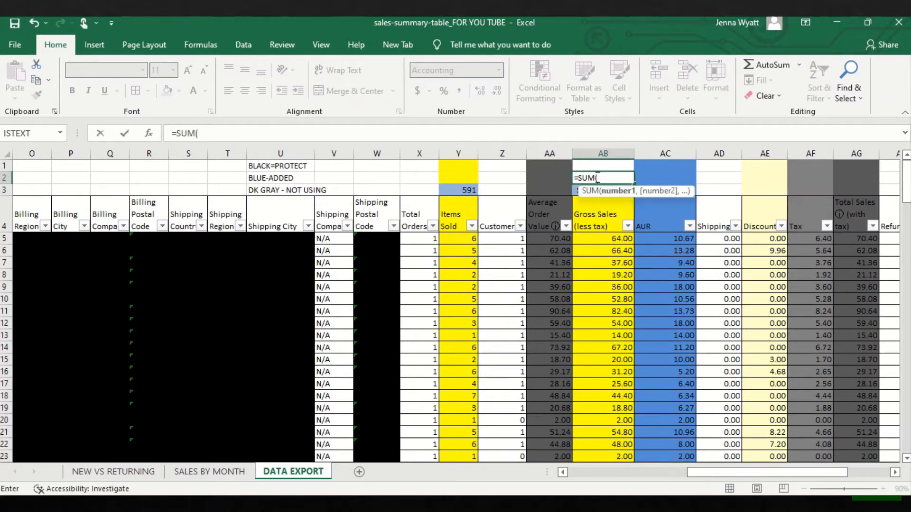
{"action": "left_click_drag", "start_coordinate": [594, 239], "coordinate": [597, 408]}
{"action": "key", "text": "Return"}
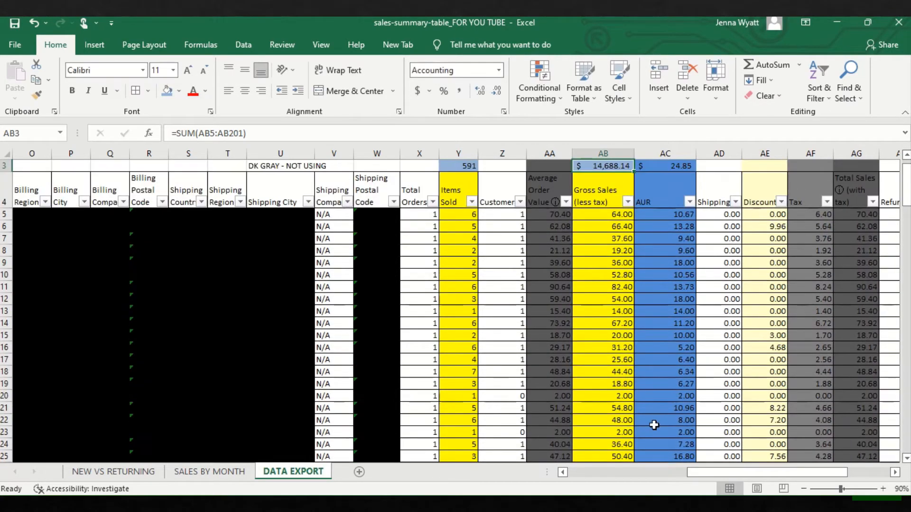
Step: Clear the extra Gross Sales sum from cell AB2
{"action": "left_click_drag", "start_coordinate": [907, 191], "coordinate": [897, 153]}
{"action": "left_click", "coordinate": [599, 178]}
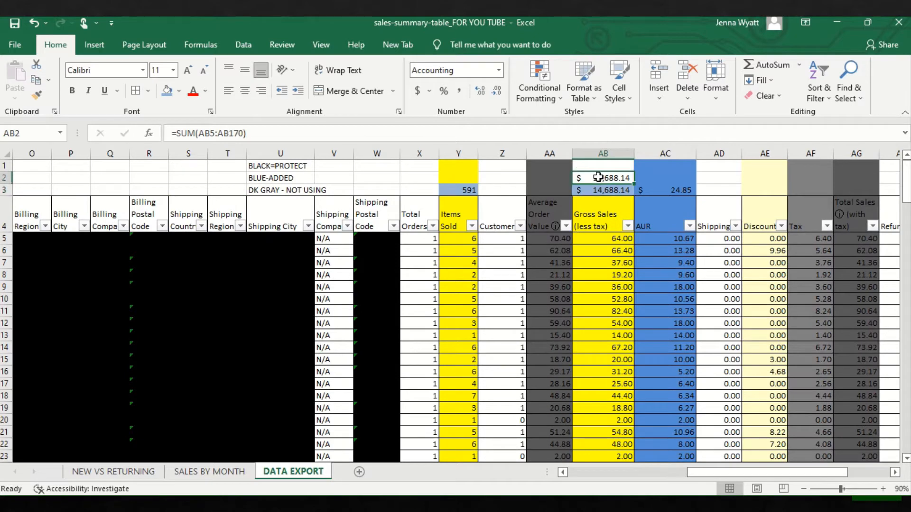
{"action": "key", "text": "Delete"}
Step: Inspect the AUR column's formula in AC5, tracing the Gross Sales and Items Sold cells it references
{"action": "left_click", "coordinate": [673, 299]}
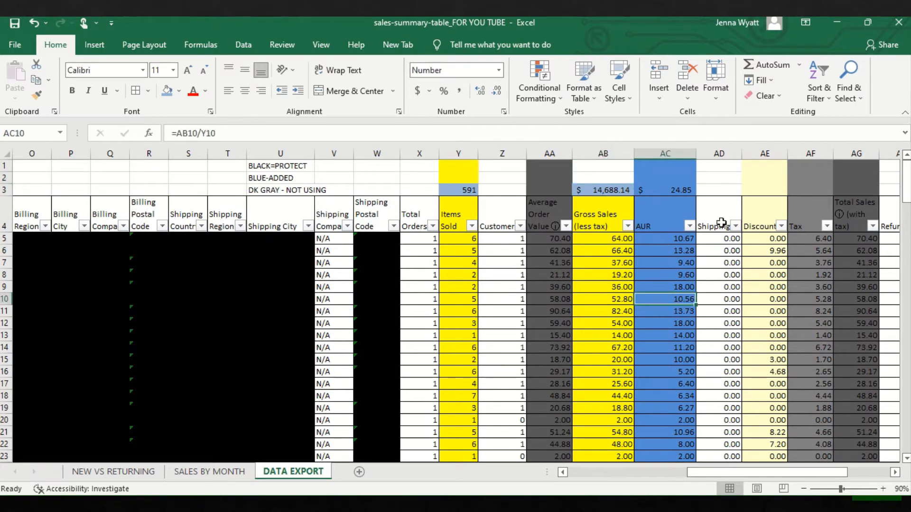
{"action": "left_click", "coordinate": [640, 228]}
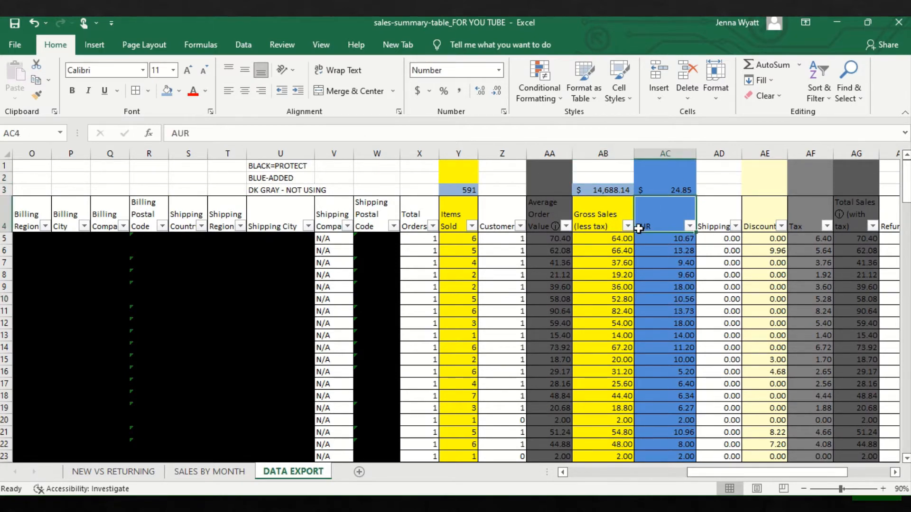
{"action": "left_click", "coordinate": [661, 239]}
{"action": "left_click", "coordinate": [623, 137]}
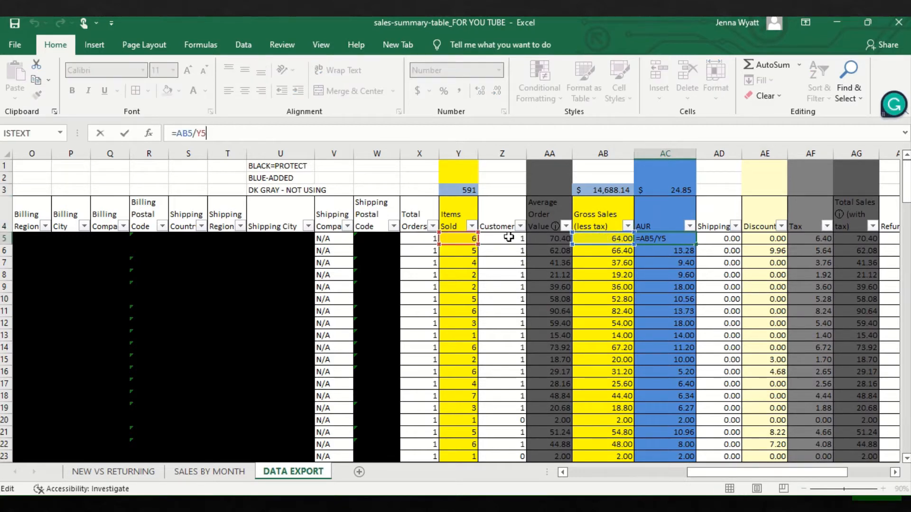
{"action": "key", "text": "Escape"}
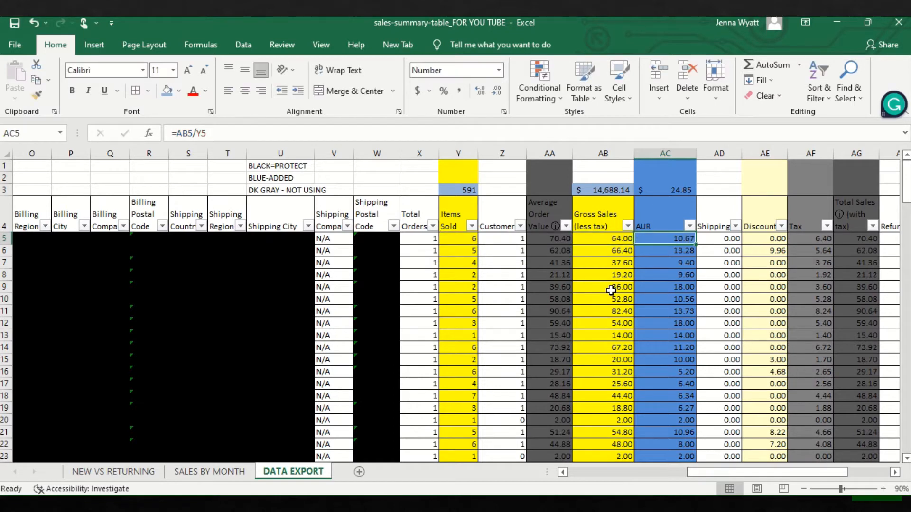
Step: Examine the first order in row 5, checking its items sold, order number, gross sales and AUR
{"action": "left_click", "coordinate": [468, 239]}
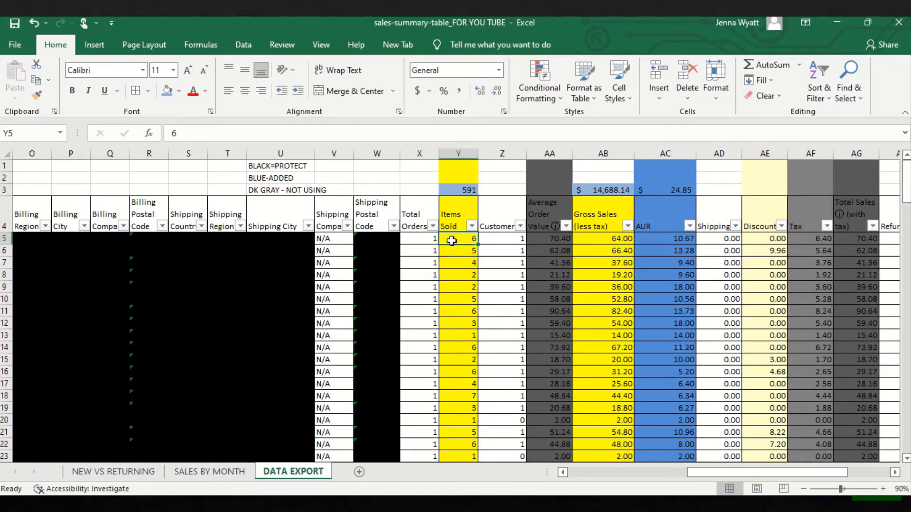
{"action": "scroll", "coordinate": [621, 477], "scroll_direction": "left", "scroll_amount": 2}
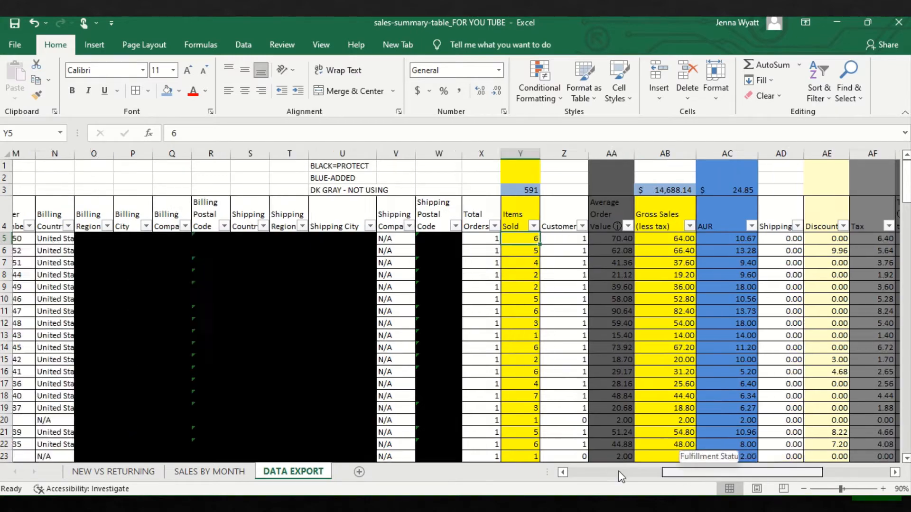
{"action": "scroll", "coordinate": [622, 477], "scroll_direction": "left", "scroll_amount": 6}
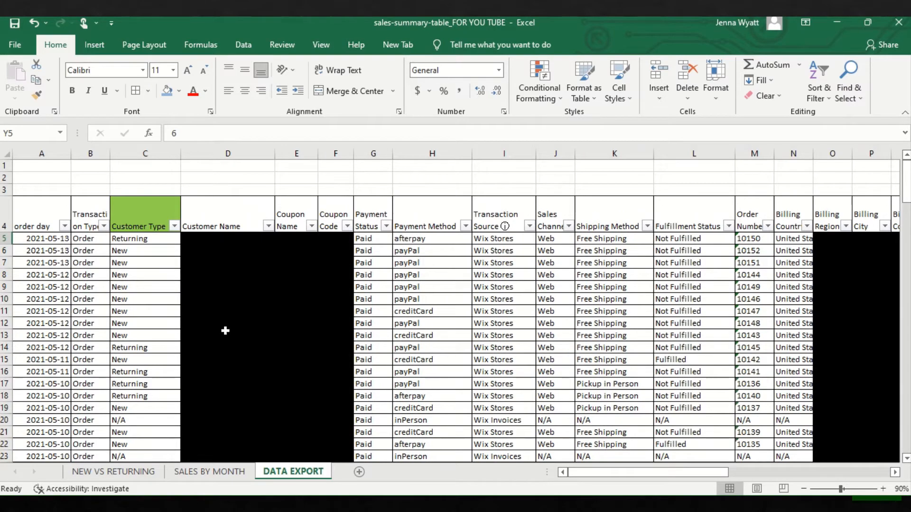
{"action": "left_click", "coordinate": [759, 237]}
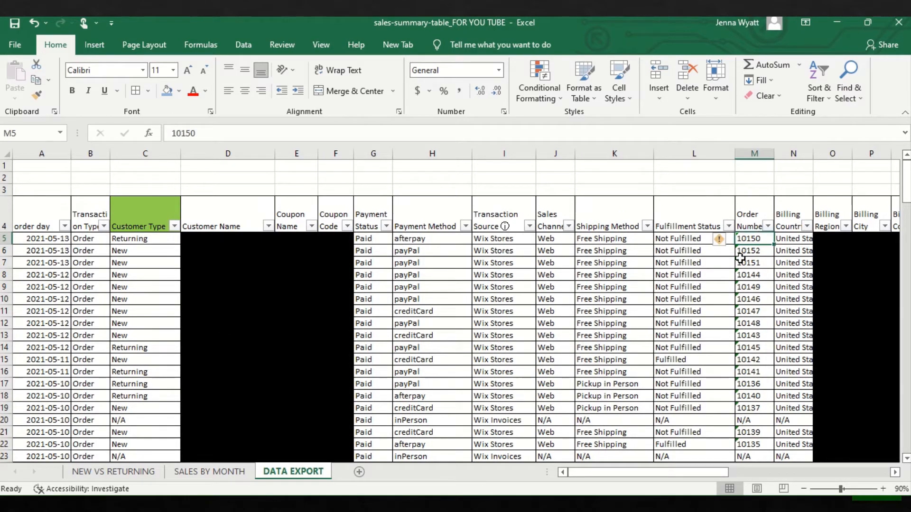
{"action": "left_click_drag", "start_coordinate": [674, 474], "coordinate": [797, 474]}
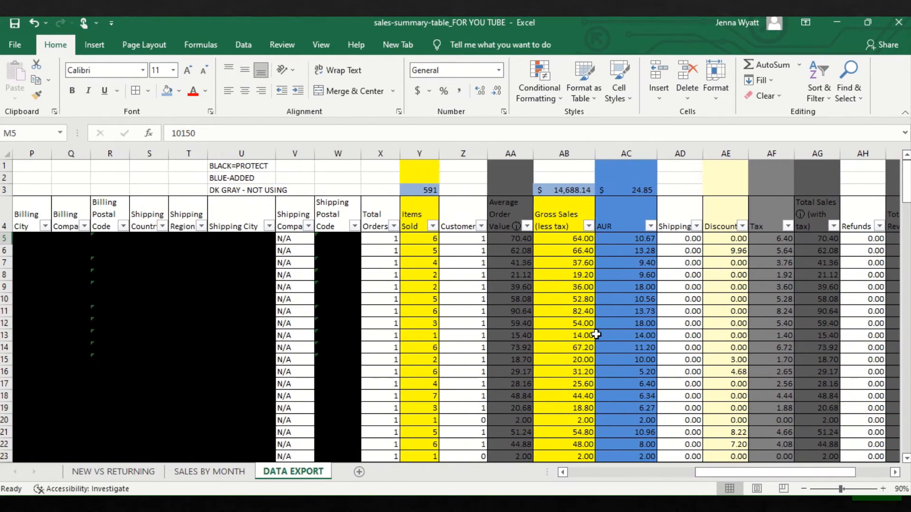
{"action": "left_click", "coordinate": [586, 241]}
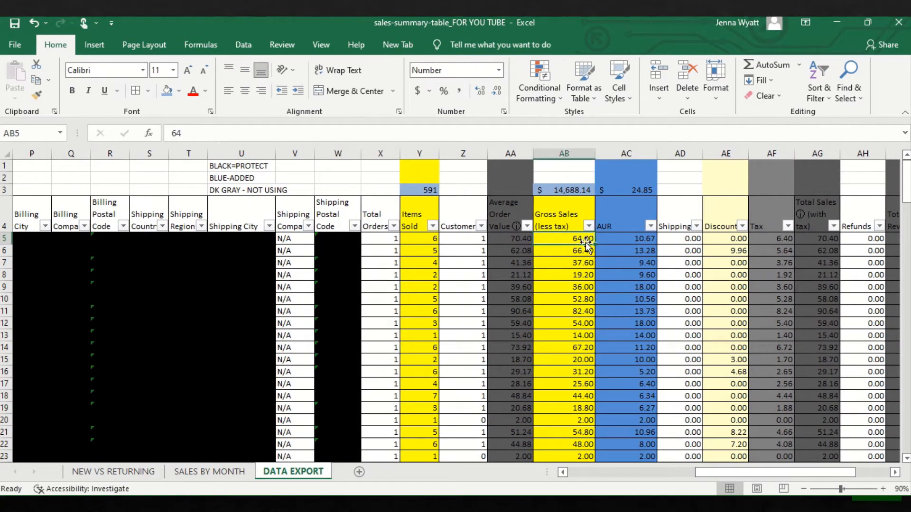
{"action": "left_click", "coordinate": [615, 241]}
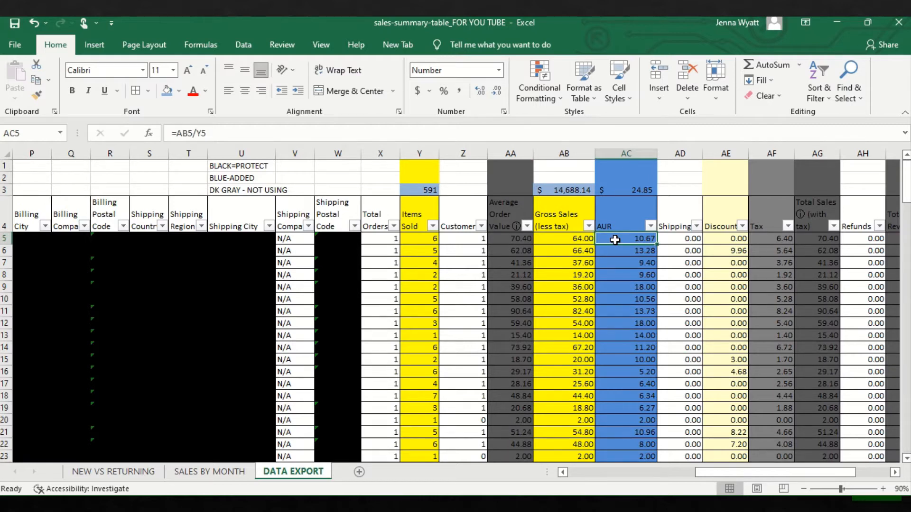
Step: Examine the Discount values in AE5:AE10 and the Tax values in AF5 and AF6
{"action": "left_click", "coordinate": [733, 240]}
{"action": "left_click", "coordinate": [730, 299], "text": "shift"}
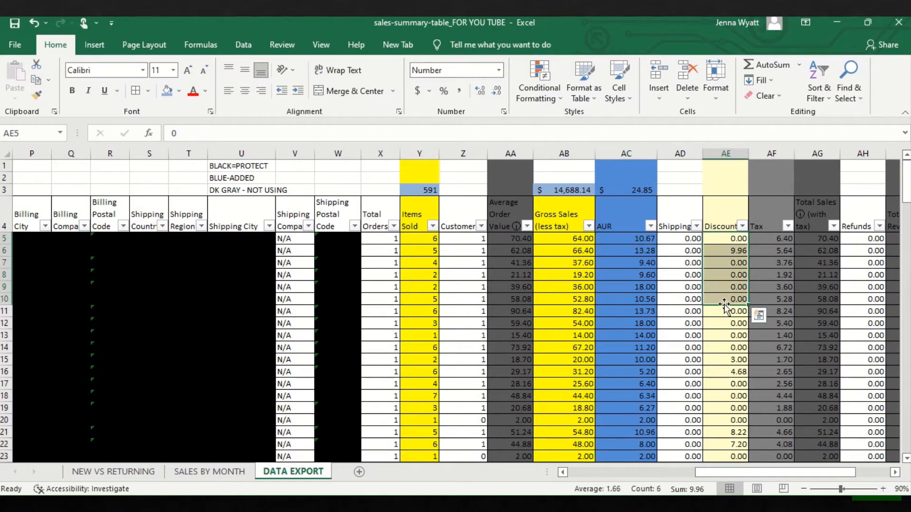
{"action": "left_click_drag", "start_coordinate": [705, 473], "coordinate": [493, 475]}
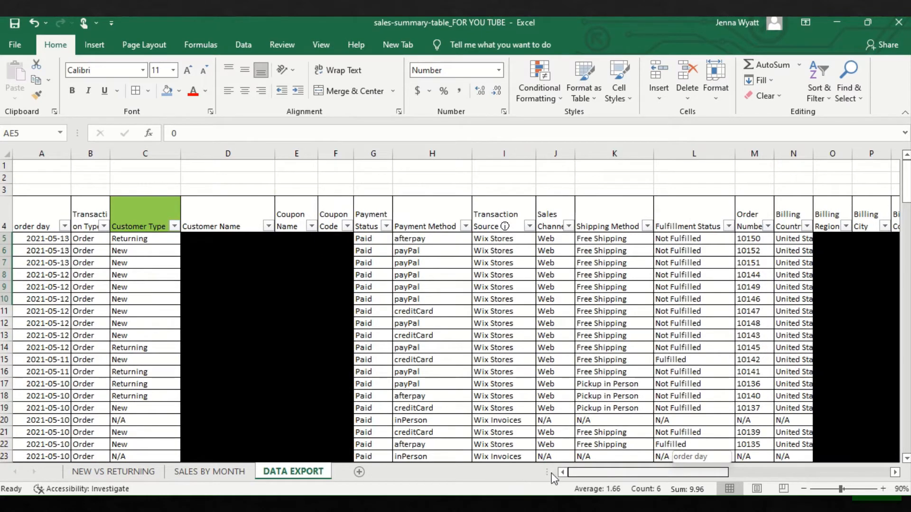
{"action": "left_click_drag", "start_coordinate": [559, 479], "coordinate": [743, 459]}
{"action": "left_click", "coordinate": [627, 250]}
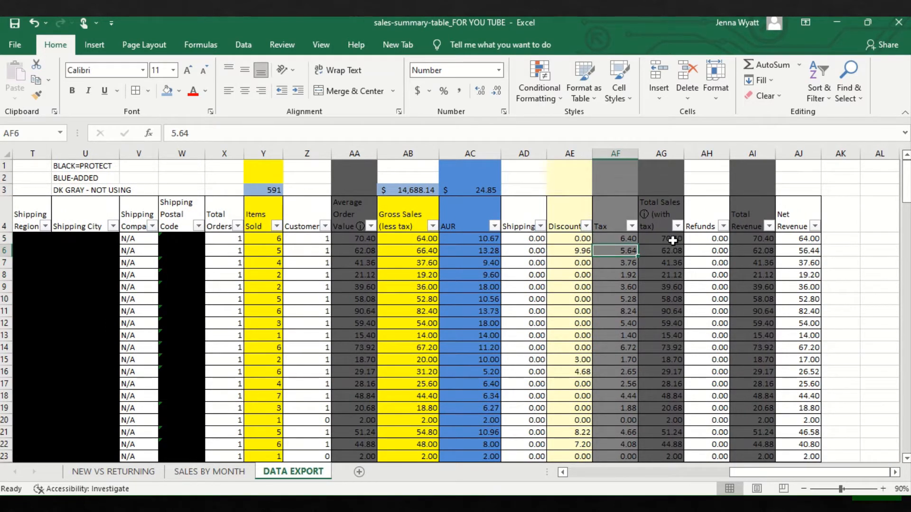
{"action": "left_click", "coordinate": [625, 239]}
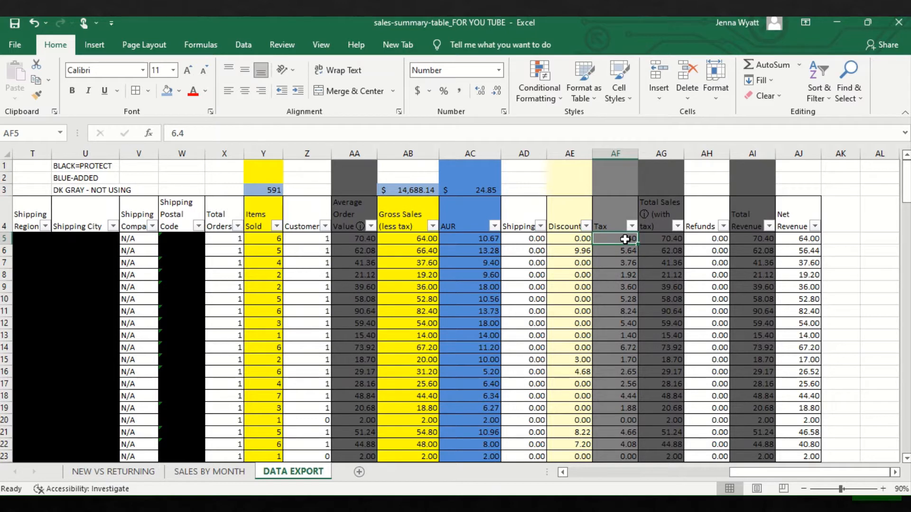
Step: Compare the first order's Gross Sales and Tax in row 5 with its Total Sales, and review the AUR column
{"action": "left_click", "coordinate": [427, 239], "text": "ctrl"}
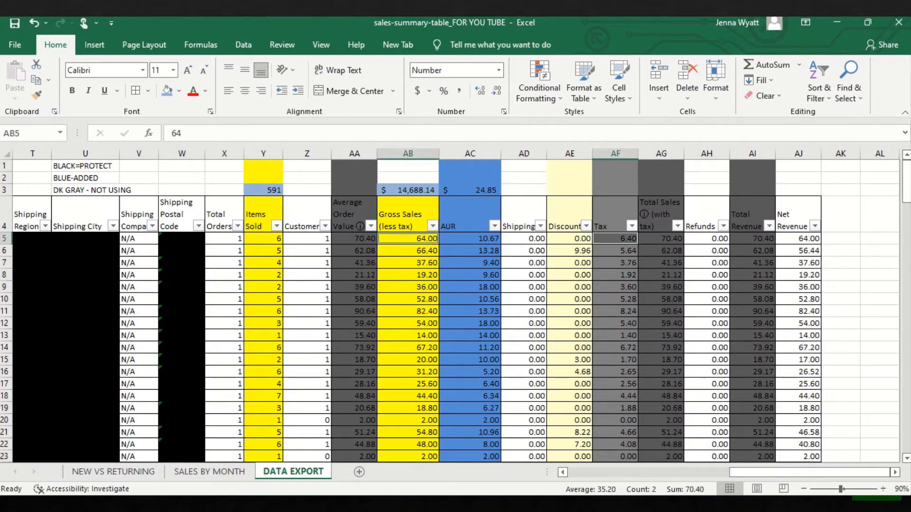
{"action": "left_click", "coordinate": [655, 239]}
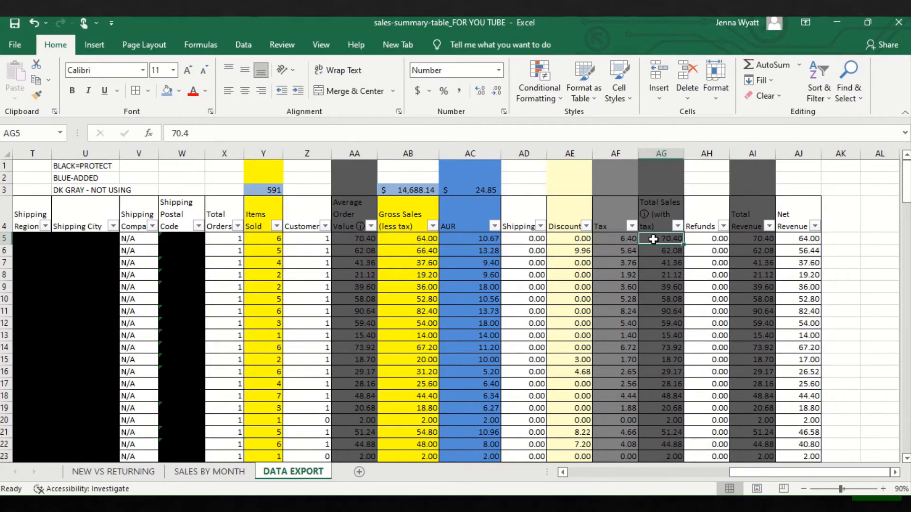
{"action": "left_click", "coordinate": [429, 239]}
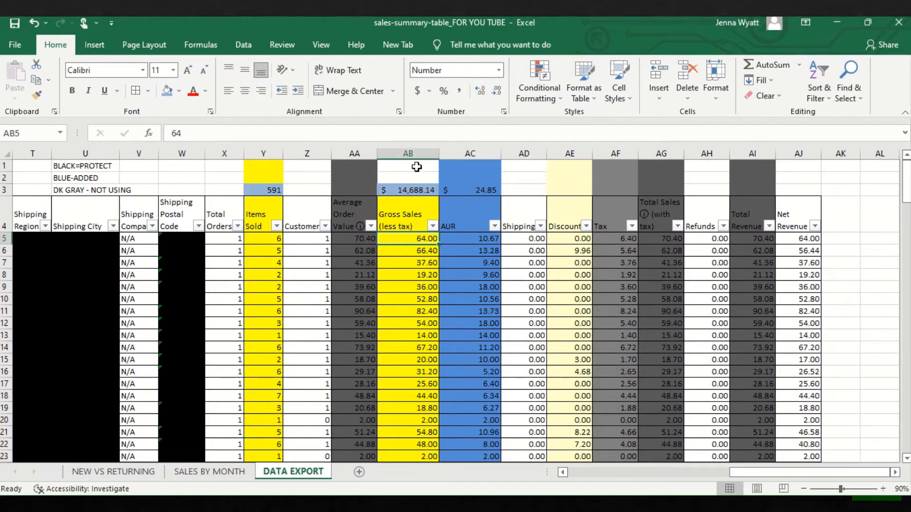
{"action": "left_click", "coordinate": [489, 153]}
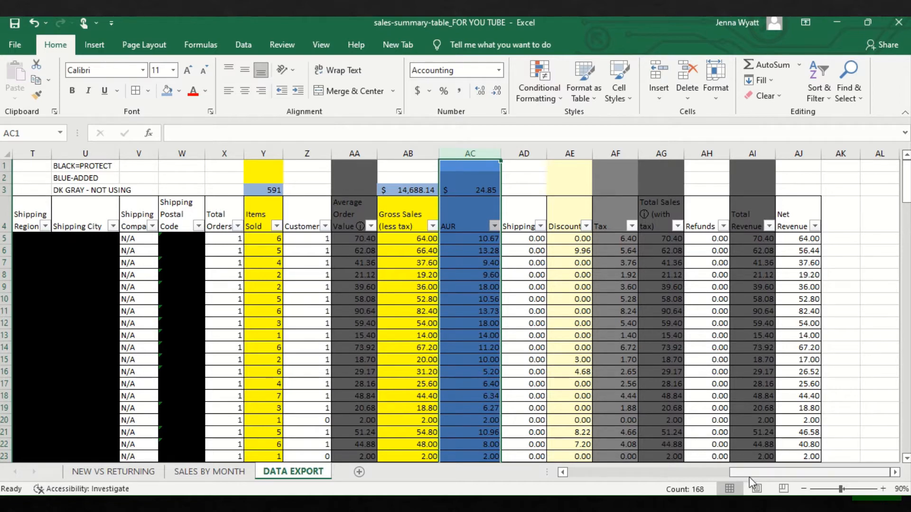
Step: Select the full export table from the order day header through the last Net Revenue row, A4:AJ170, and locate the PivotTable command
{"action": "left_click_drag", "start_coordinate": [748, 477], "coordinate": [492, 473]}
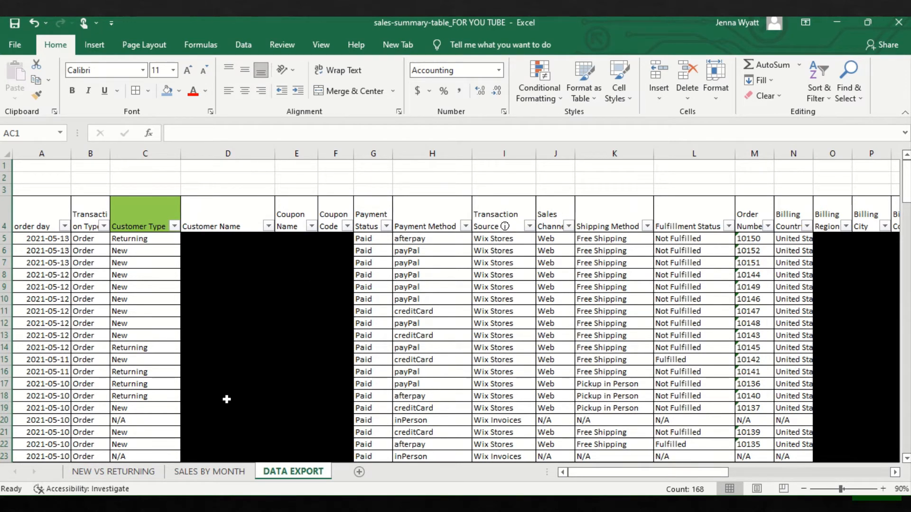
{"action": "left_click", "coordinate": [25, 212]}
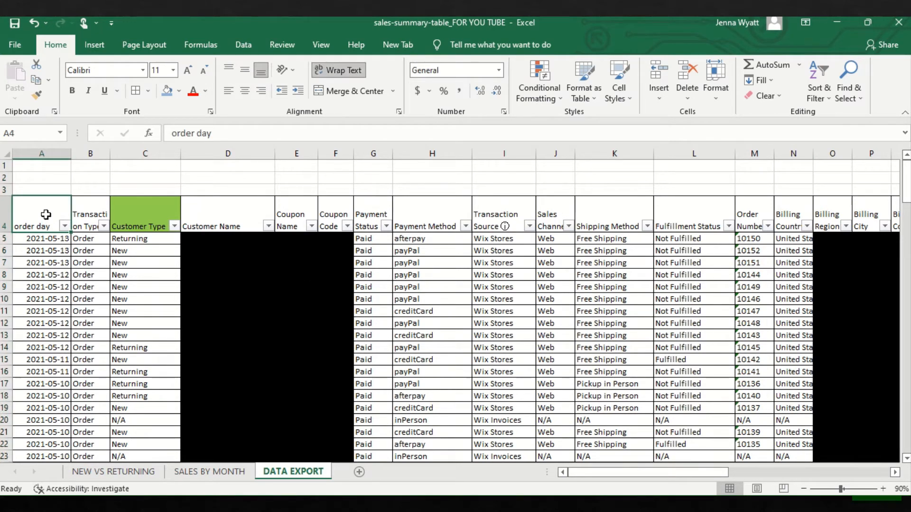
{"action": "left_click_drag", "start_coordinate": [46, 215], "coordinate": [755, 275]}
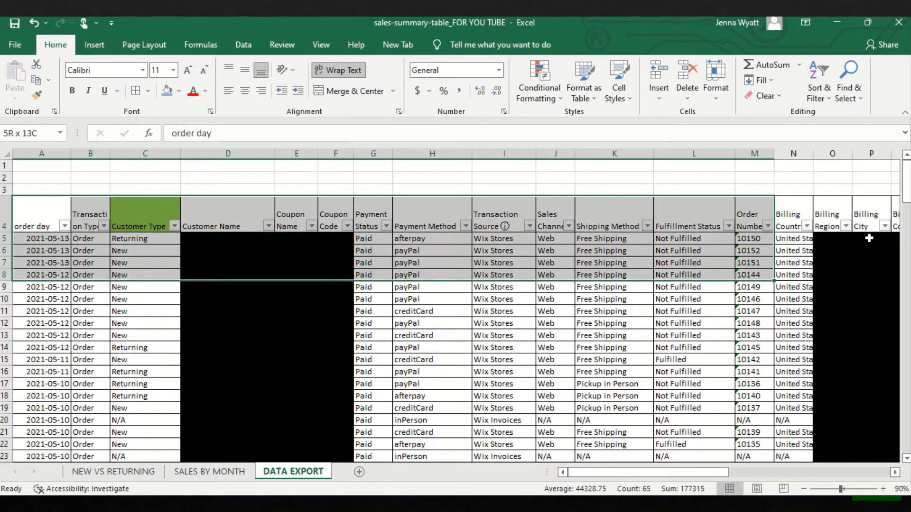
{"action": "left_click_drag", "start_coordinate": [869, 239], "coordinate": [828, 212]}
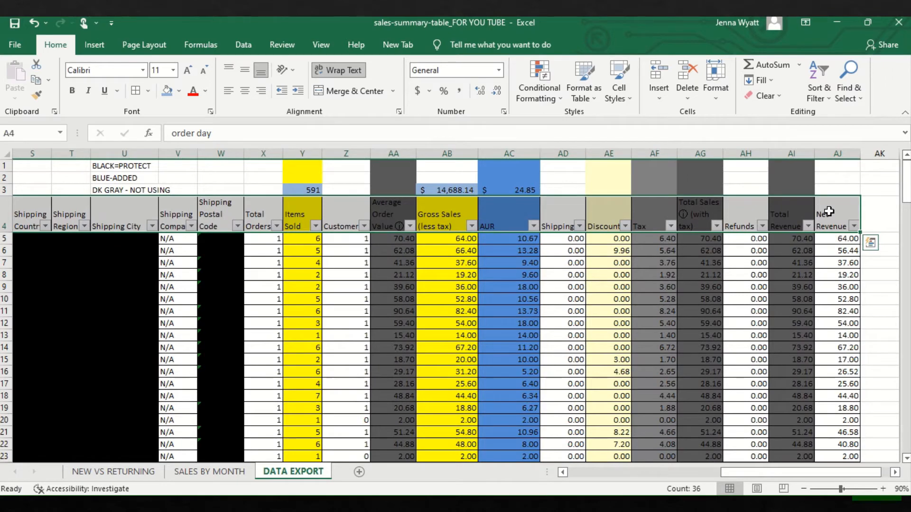
{"action": "key", "text": "ctrl+shift+Up"}
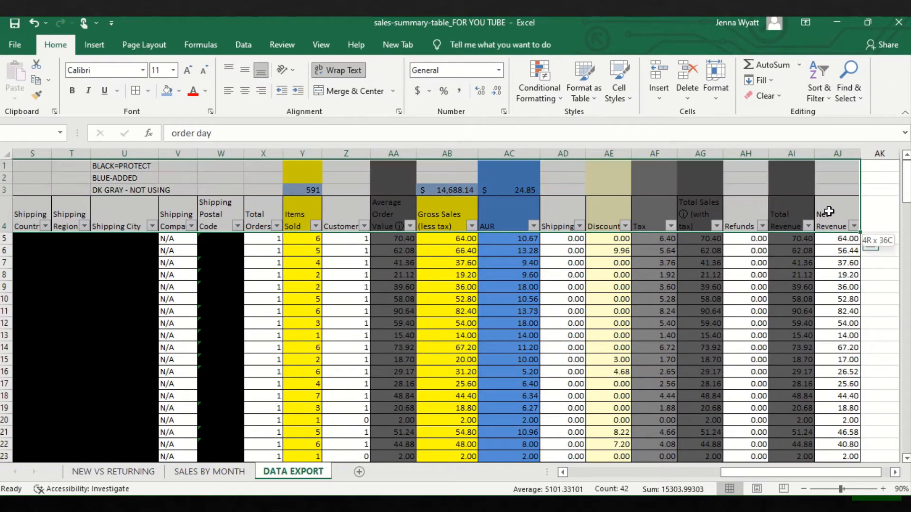
{"action": "key", "text": "ctrl+shift+Down"}
{"action": "key", "text": "ctrl+shift+Down"}
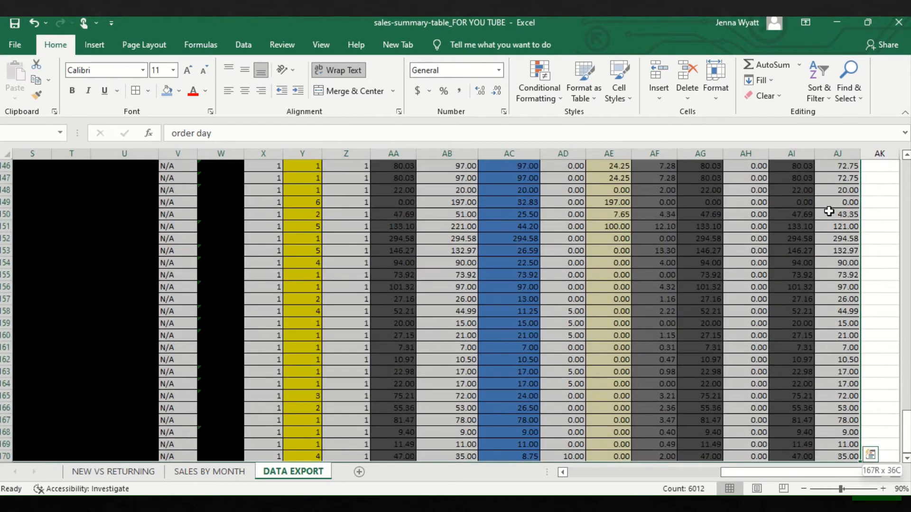
{"action": "left_click", "coordinate": [907, 458]}
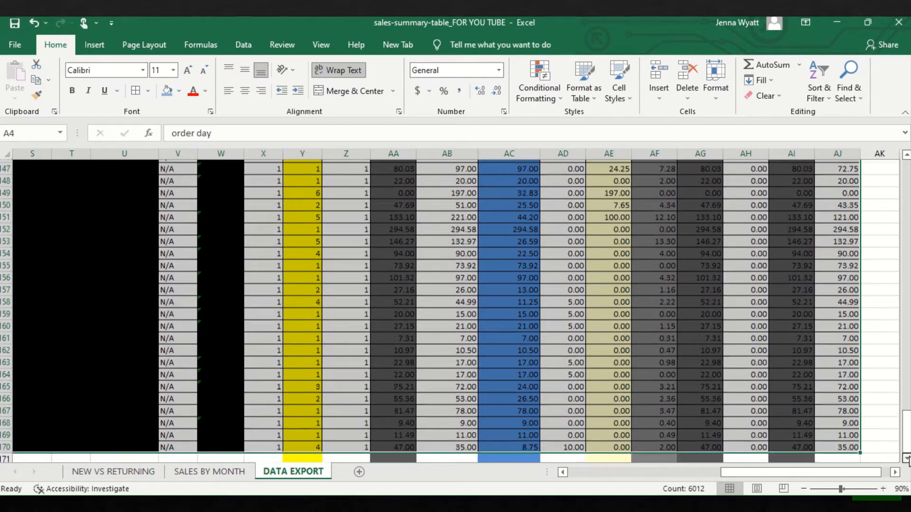
{"action": "left_click_drag", "start_coordinate": [906, 442], "coordinate": [905, 170]}
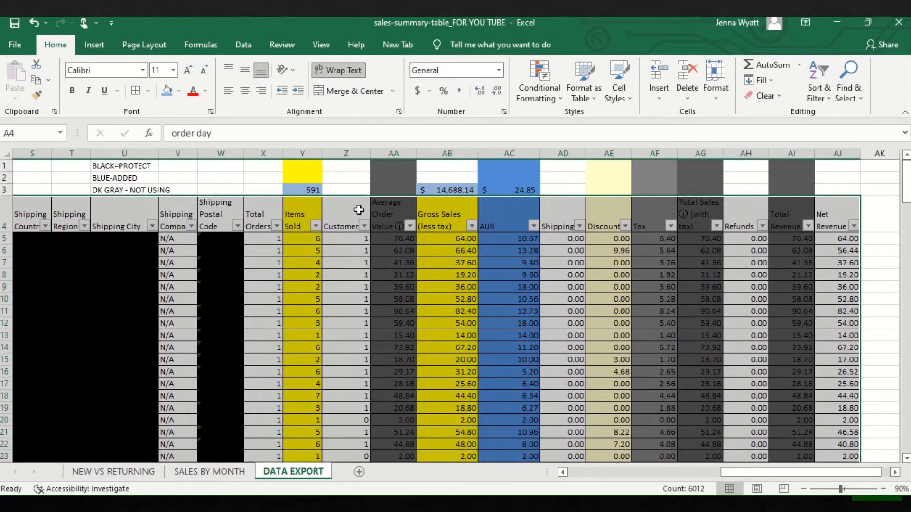
{"action": "left_click", "coordinate": [94, 45]}
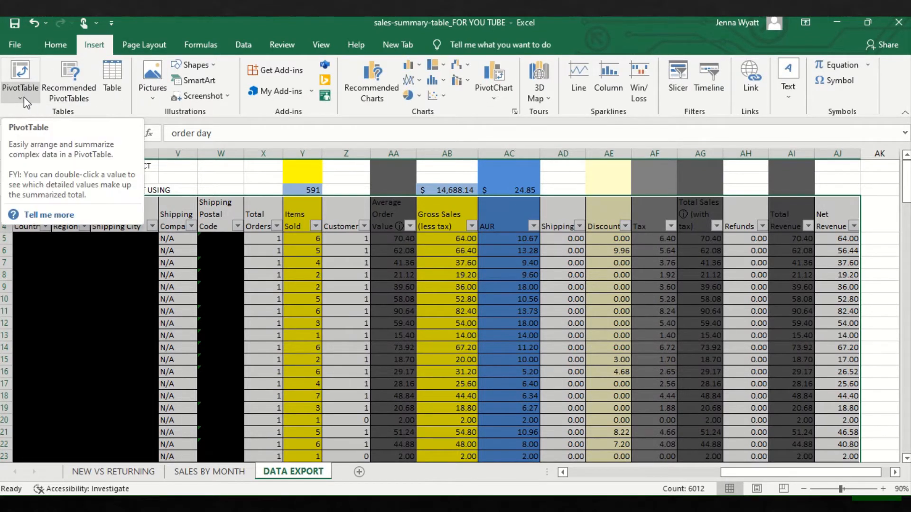
{"action": "left_click", "coordinate": [424, 420]}
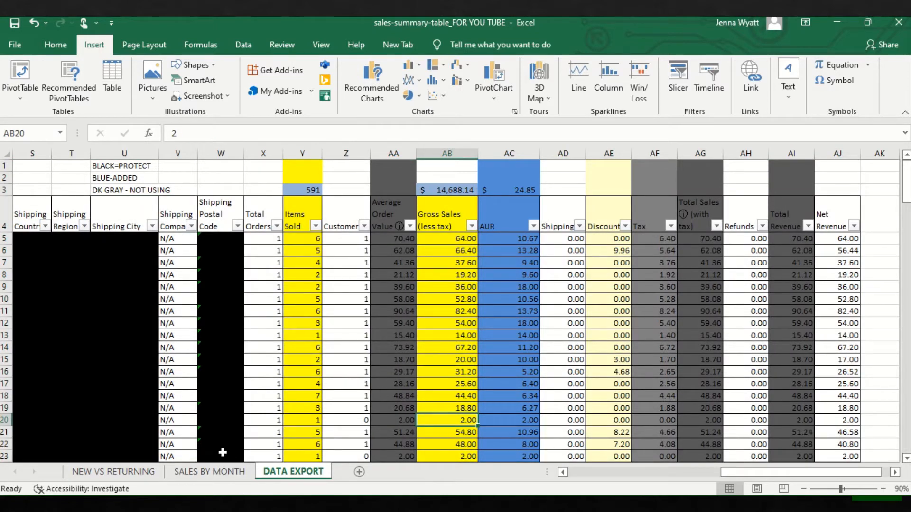
Step: Compare the NEW VS RETURNING pivot table with the Customer Type values in C15:C19 of the DATA EXPORT sheet
{"action": "left_click_drag", "start_coordinate": [747, 473], "coordinate": [568, 475]}
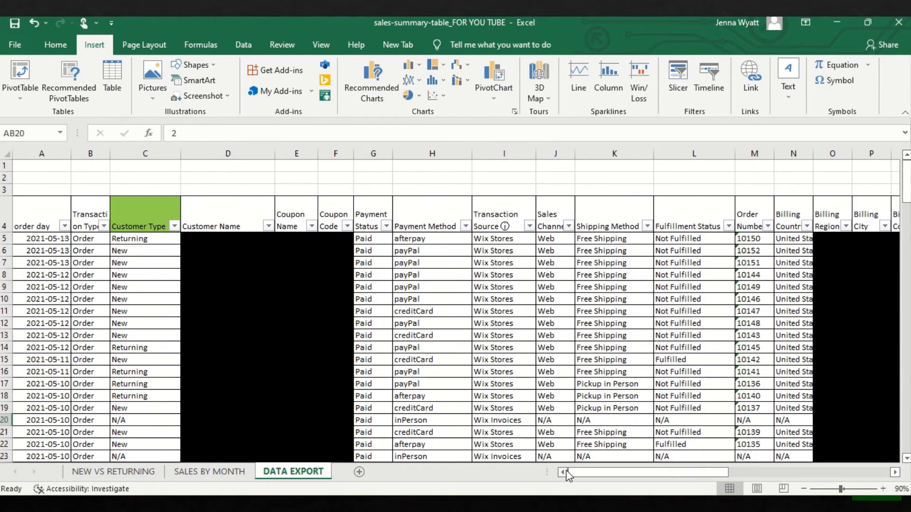
{"action": "left_click", "coordinate": [114, 476]}
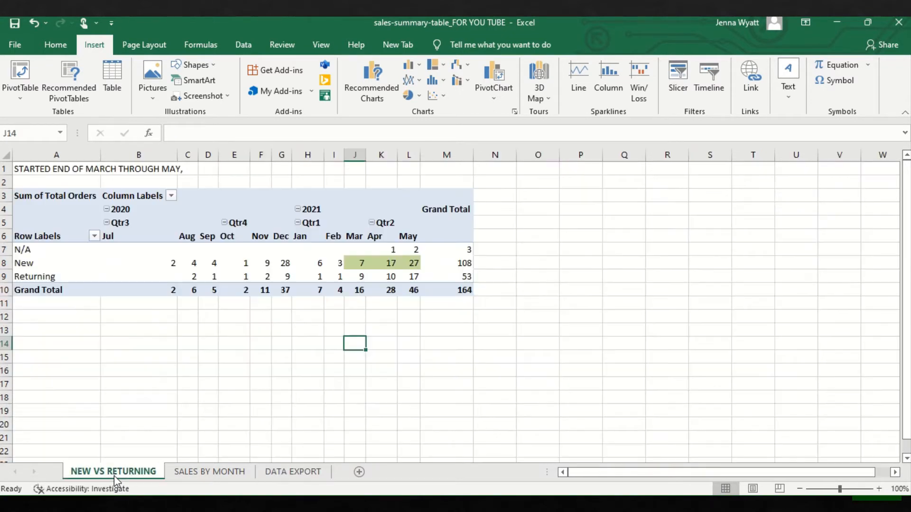
{"action": "left_click", "coordinate": [307, 475]}
{"action": "left_click", "coordinate": [121, 363]}
{"action": "left_click_drag", "start_coordinate": [121, 363], "coordinate": [119, 406]}
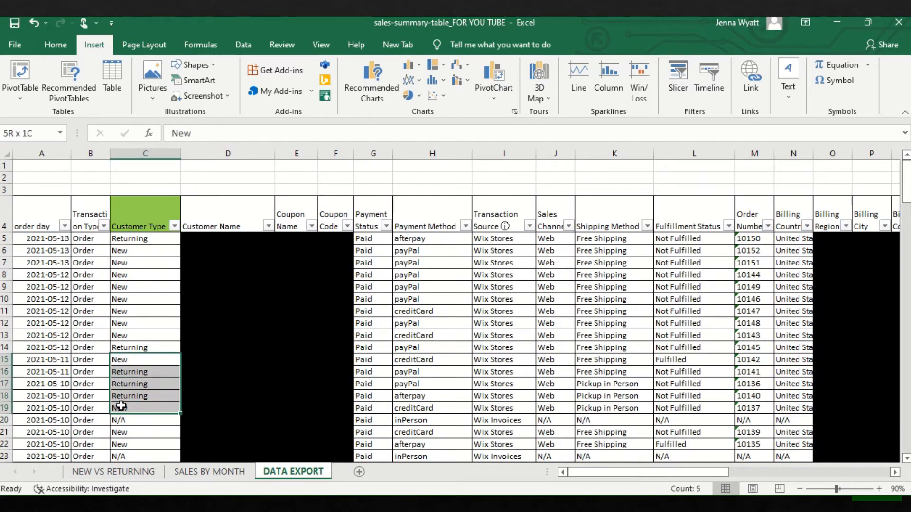
Step: Remove the Customer Type field from the rows of the pivot table on the NEW VS RETURNING sheet
{"action": "left_click", "coordinate": [114, 472]}
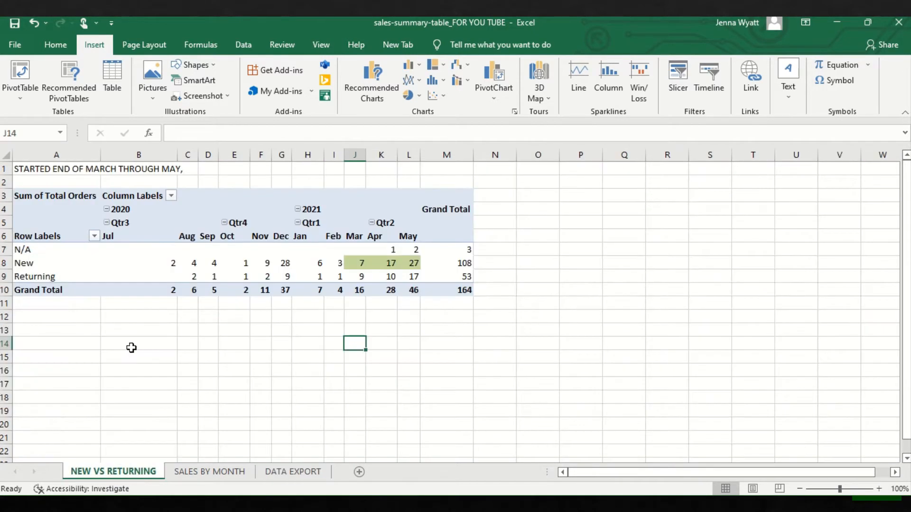
{"action": "left_click", "coordinate": [74, 279]}
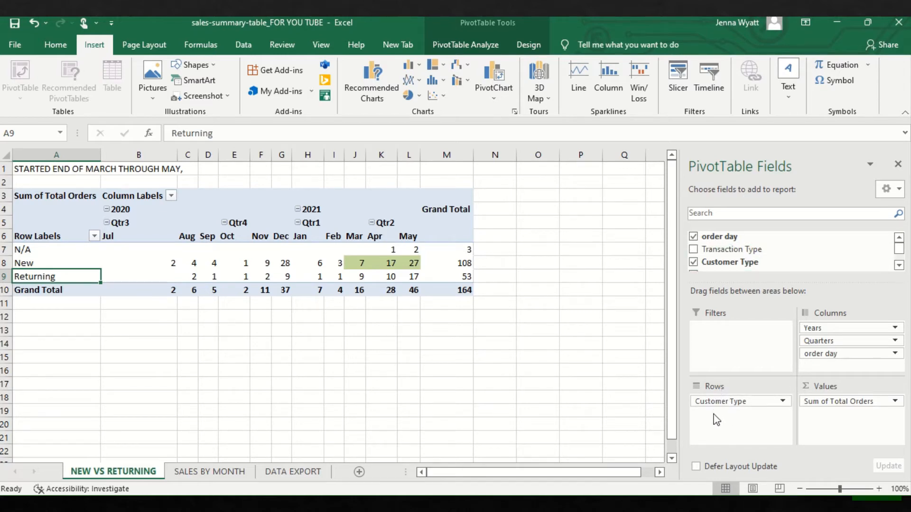
{"action": "left_click_drag", "start_coordinate": [738, 406], "coordinate": [722, 251]}
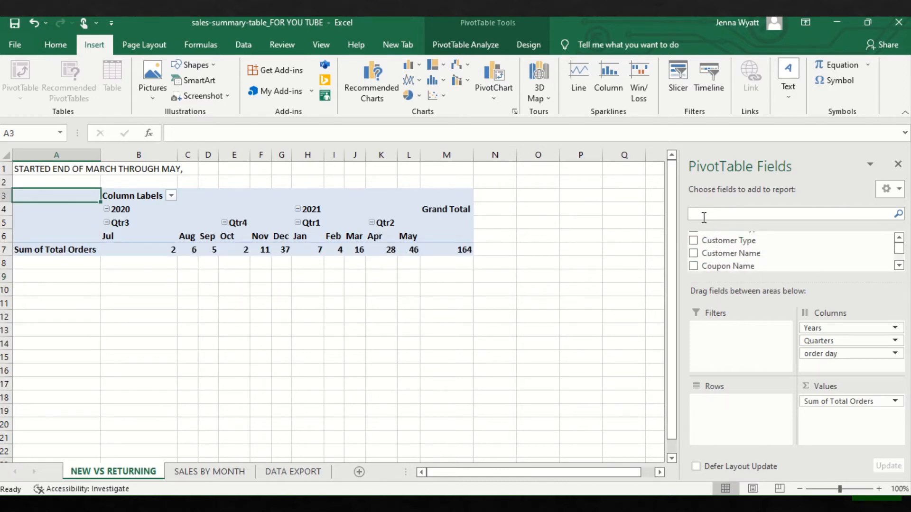
Step: Search the pivot table fields for "CUSTOMER TY" and add Customer Type back to the rows
{"action": "type", "text": "CUSTOMER"}
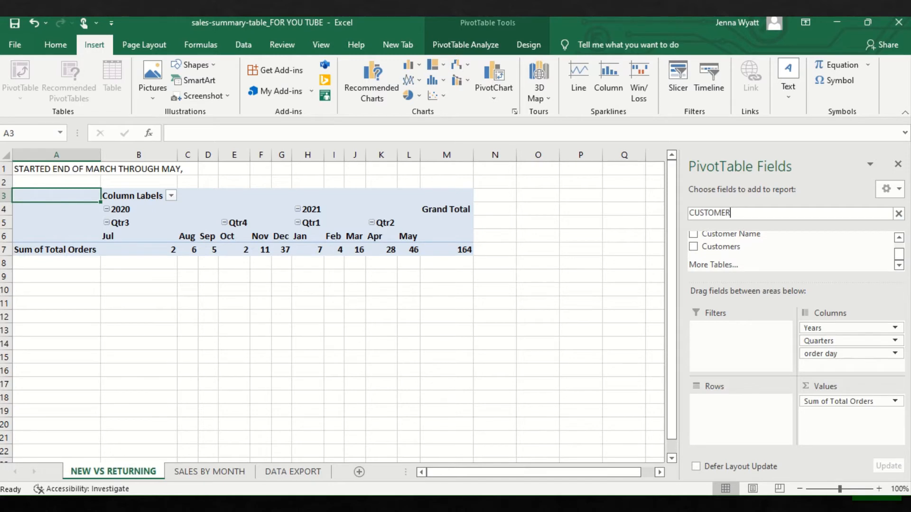
{"action": "type", "text": " TY"}
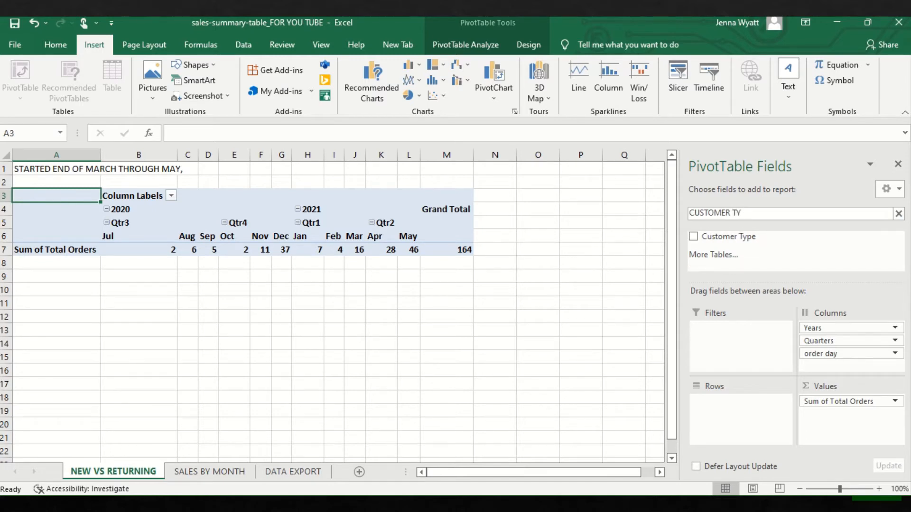
{"action": "left_click", "coordinate": [699, 232]}
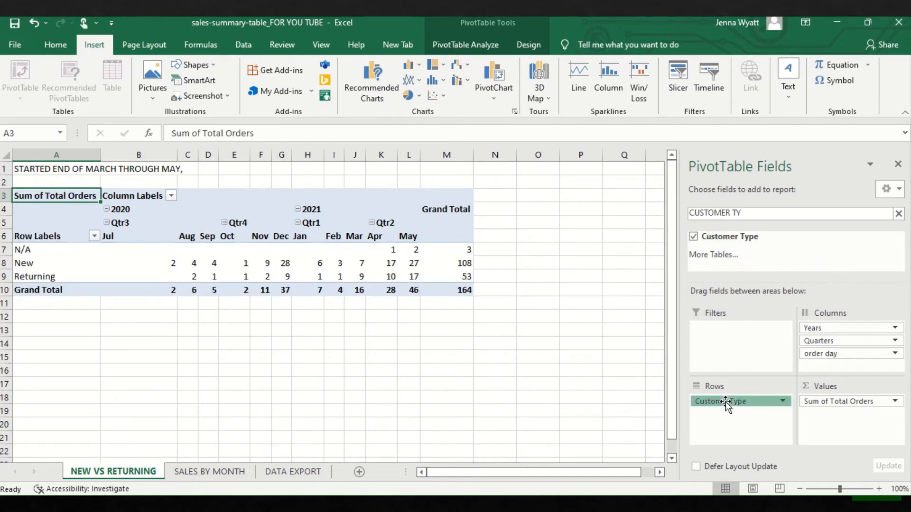
{"action": "left_click_drag", "start_coordinate": [723, 401], "coordinate": [745, 403]}
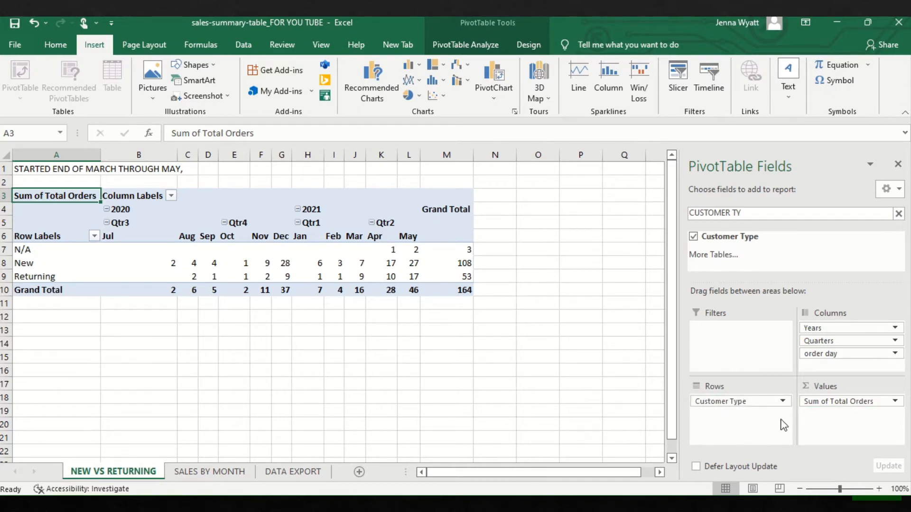
Step: Examine the options of the Sum of Total Orders value field and the pivot table's overall grand total in M10
{"action": "left_click", "coordinate": [831, 402]}
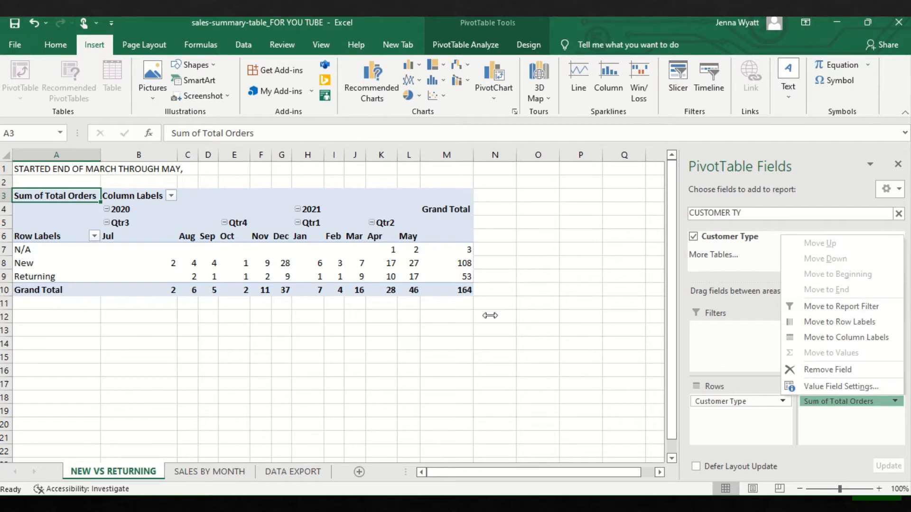
{"action": "left_click", "coordinate": [540, 312]}
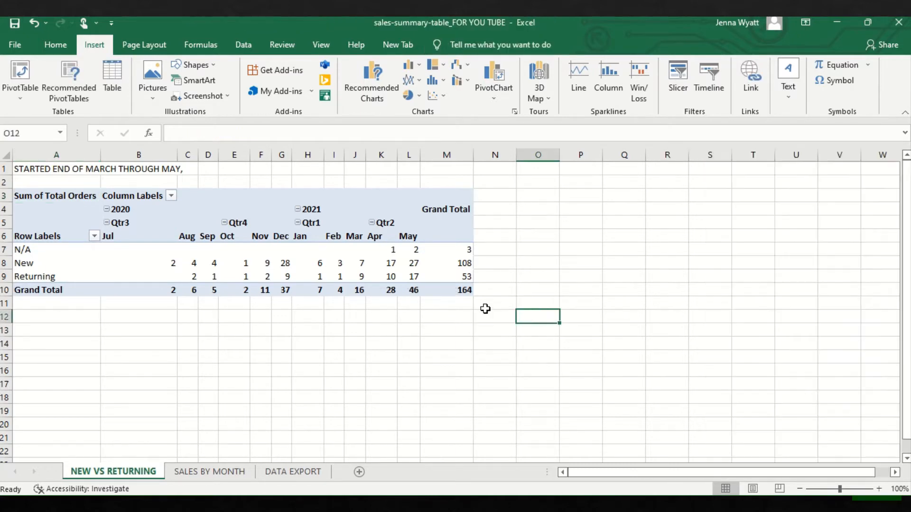
{"action": "left_click", "coordinate": [460, 296]}
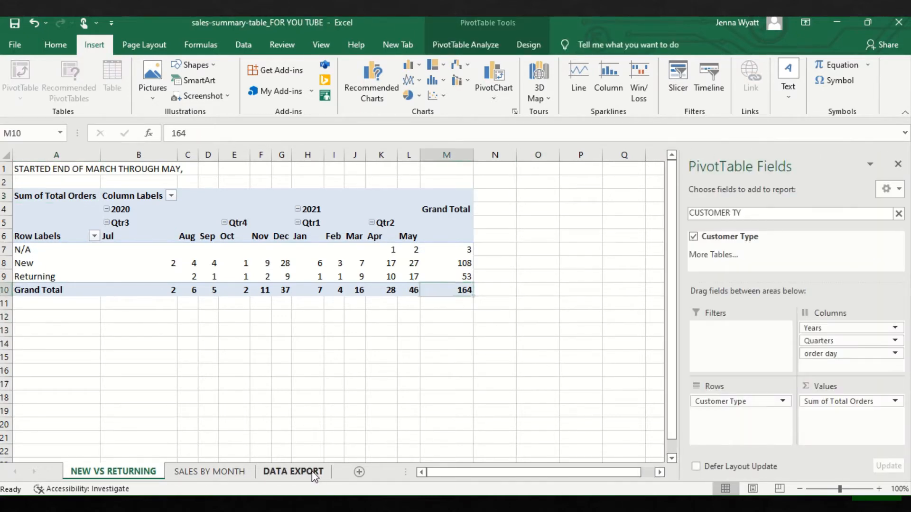
Step: Count the orders in the Transaction Type column of DATA EXPORT by selecting B5:B170, checking down to the last row
{"action": "left_click", "coordinate": [292, 471]}
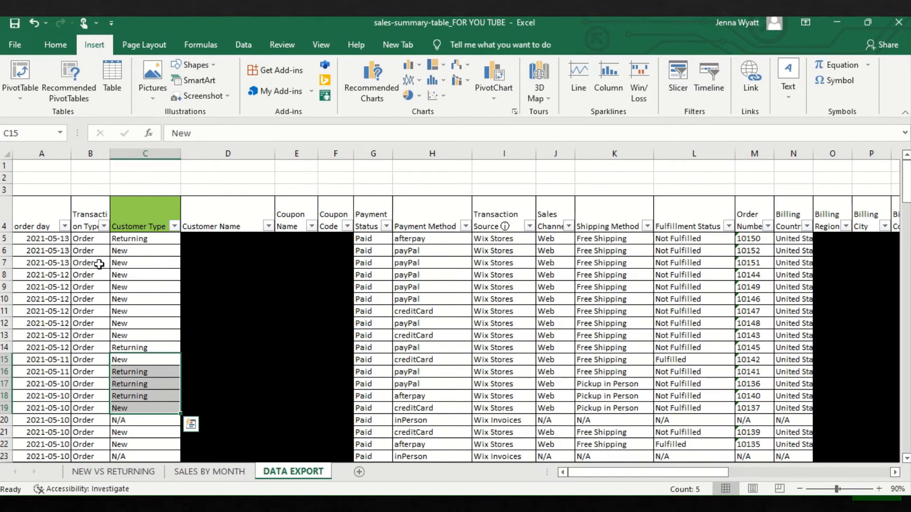
{"action": "left_click", "coordinate": [88, 238]}
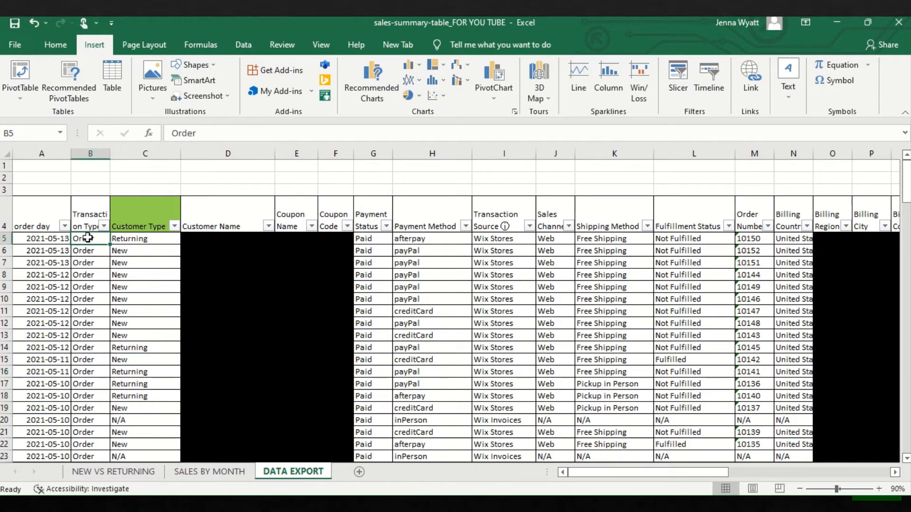
{"action": "key", "text": "ctrl+shift+Down"}
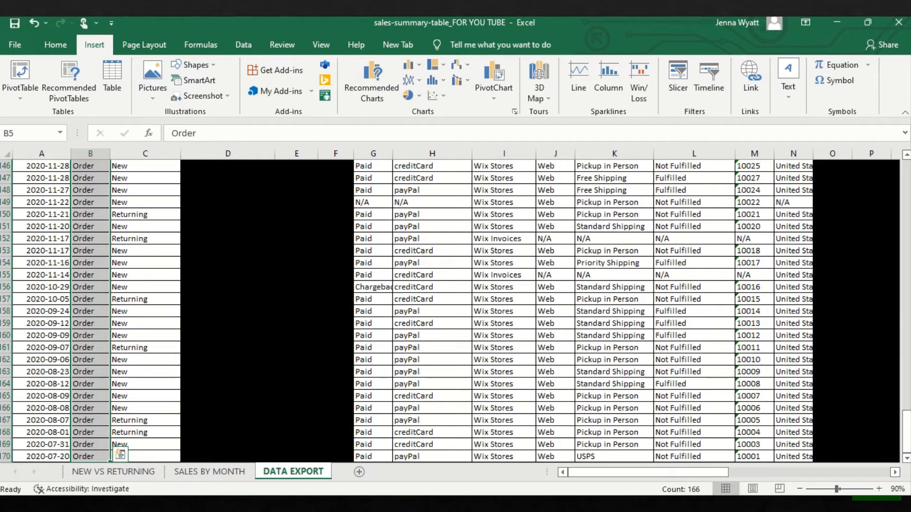
{"action": "left_click", "coordinate": [907, 458]}
{"action": "left_click", "coordinate": [908, 458]}
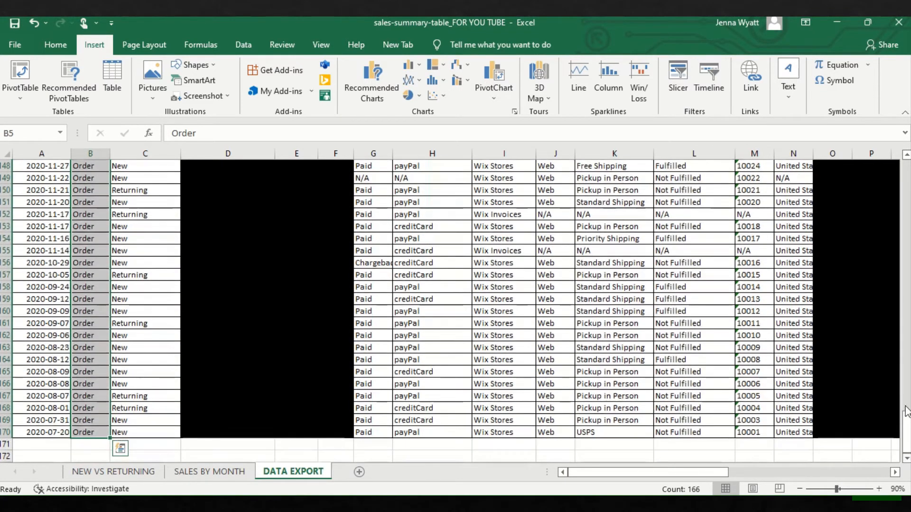
{"action": "left_click_drag", "start_coordinate": [907, 411], "coordinate": [909, 141]}
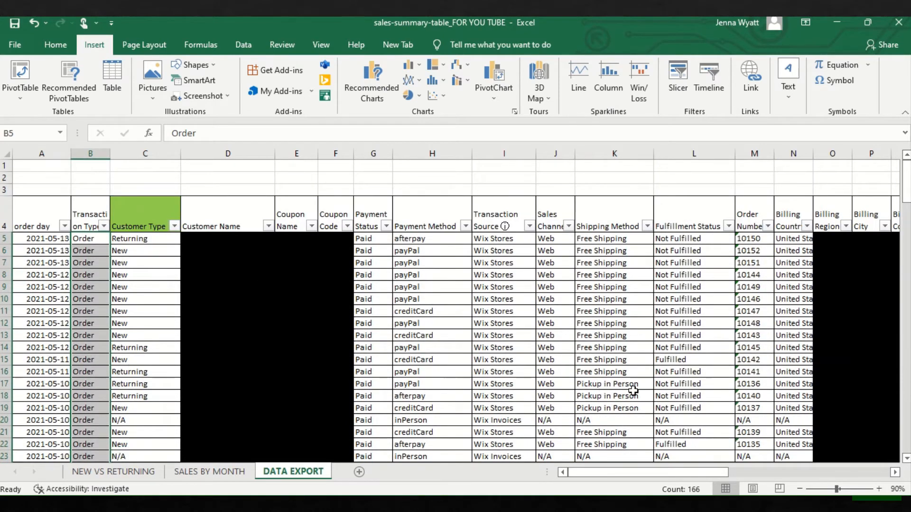
Step: Collapse the 2020 and 2021 year groups in the NEW VS RETURNING pivot table
{"action": "left_click", "coordinate": [106, 471]}
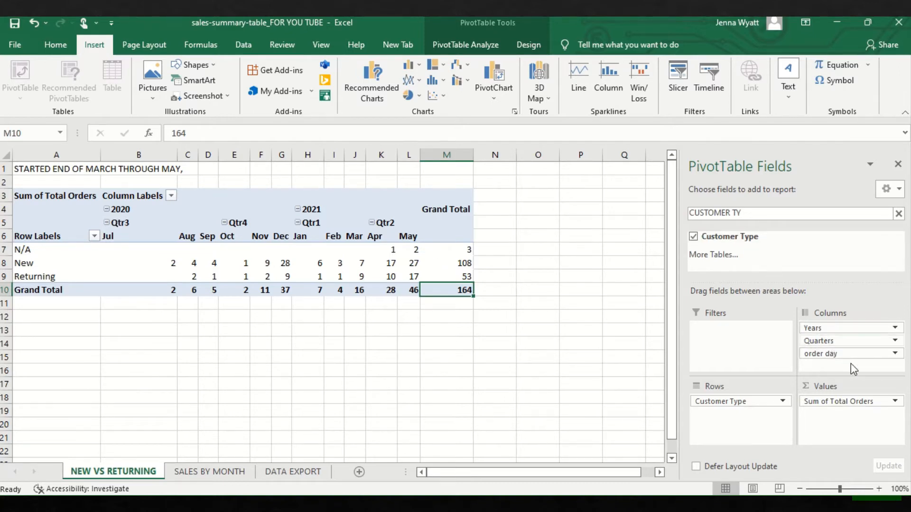
{"action": "left_click", "coordinate": [107, 209]}
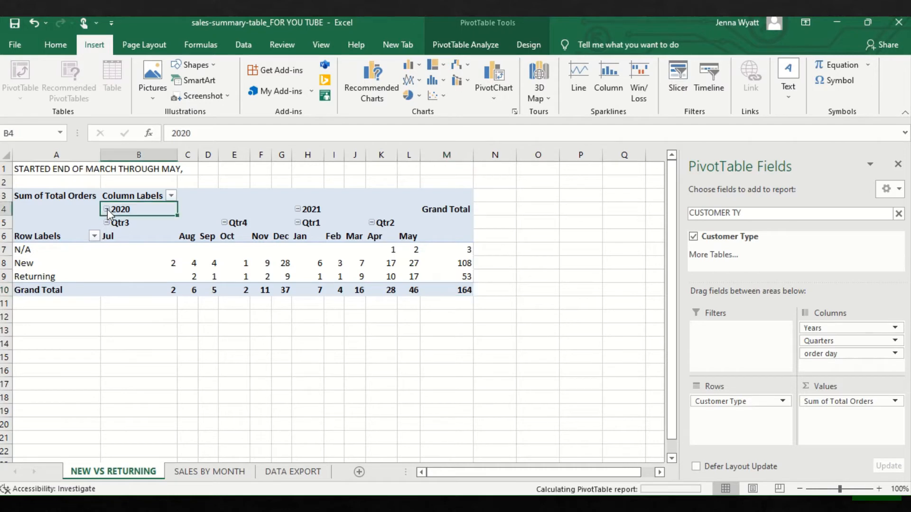
{"action": "left_click", "coordinate": [183, 212]}
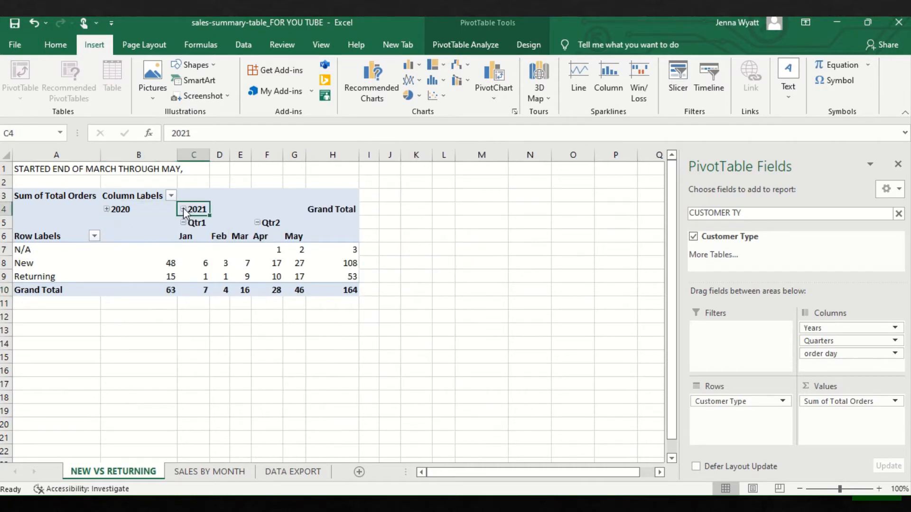
Step: Collapse the 2021 group to check its yearly total, and re-expand both the 2020 and 2021 groups down to months
{"action": "left_click", "coordinate": [183, 210]}
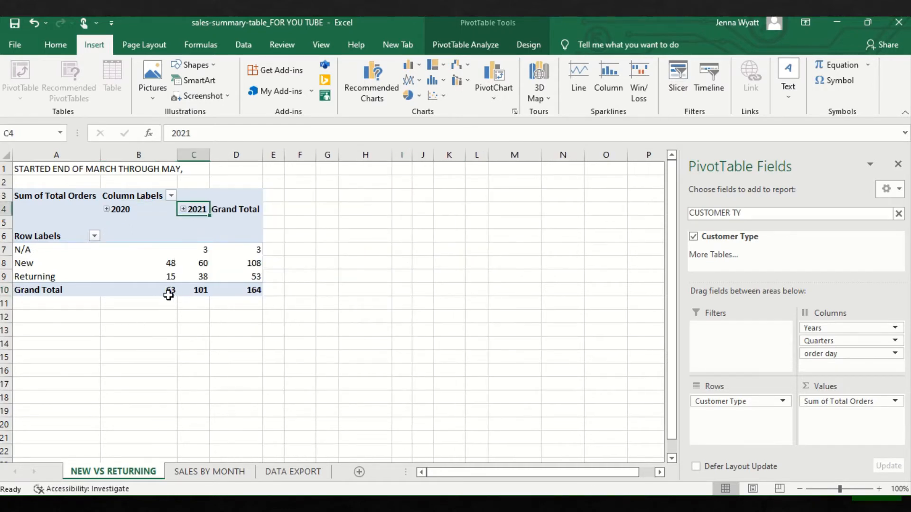
{"action": "mouse_move", "coordinate": [195, 295]}
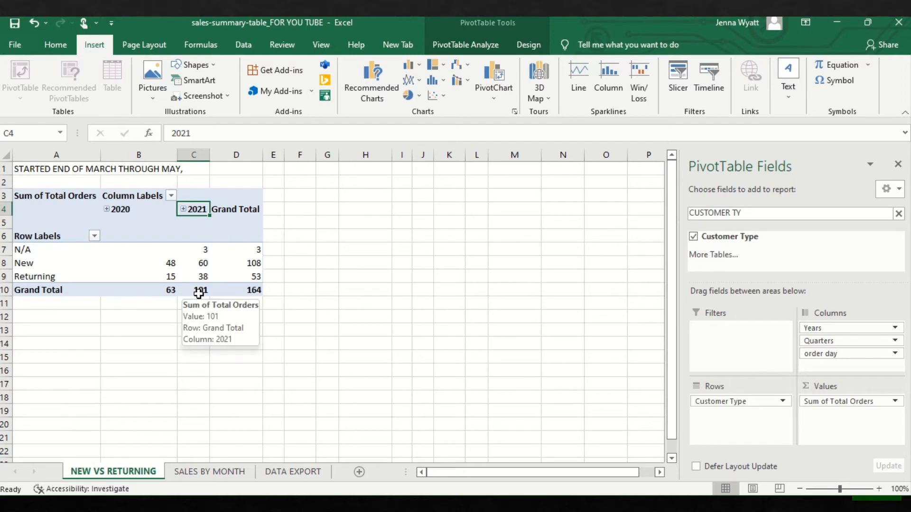
{"action": "left_click", "coordinate": [107, 209]}
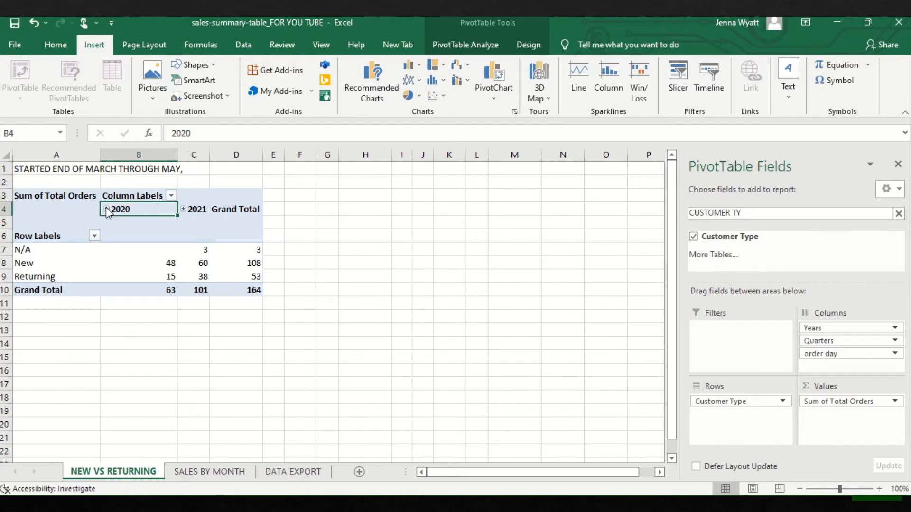
{"action": "left_click", "coordinate": [297, 210]}
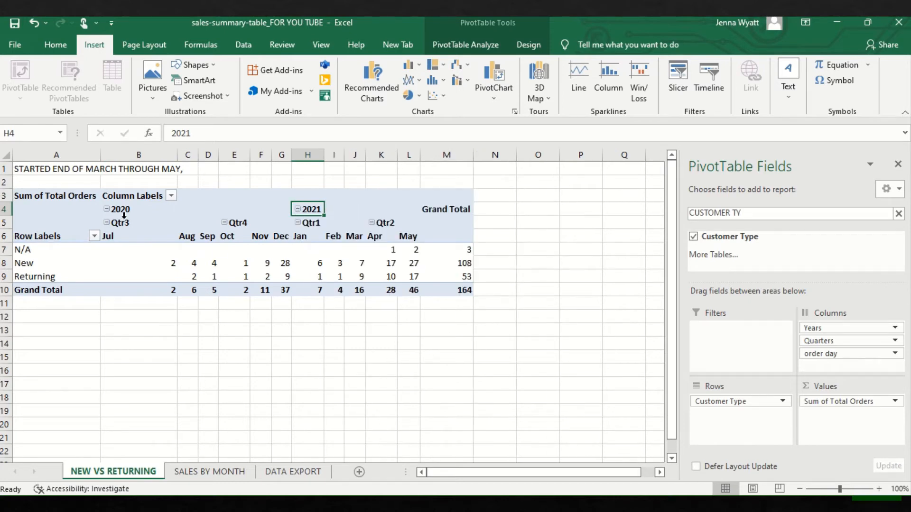
Step: Examine the New and Returning rows of the pivot table from July 2020 onward, including their grand totals in M8 and M9
{"action": "left_click", "coordinate": [129, 261]}
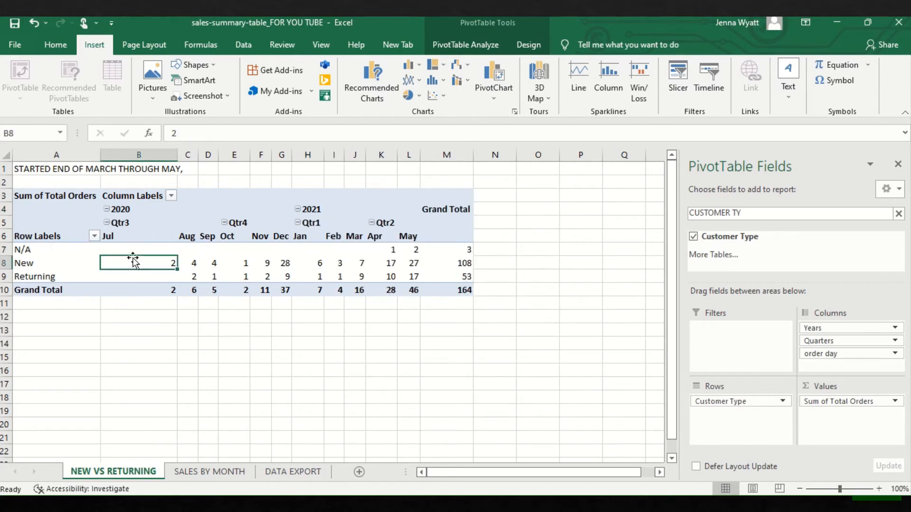
{"action": "left_click", "coordinate": [117, 236]}
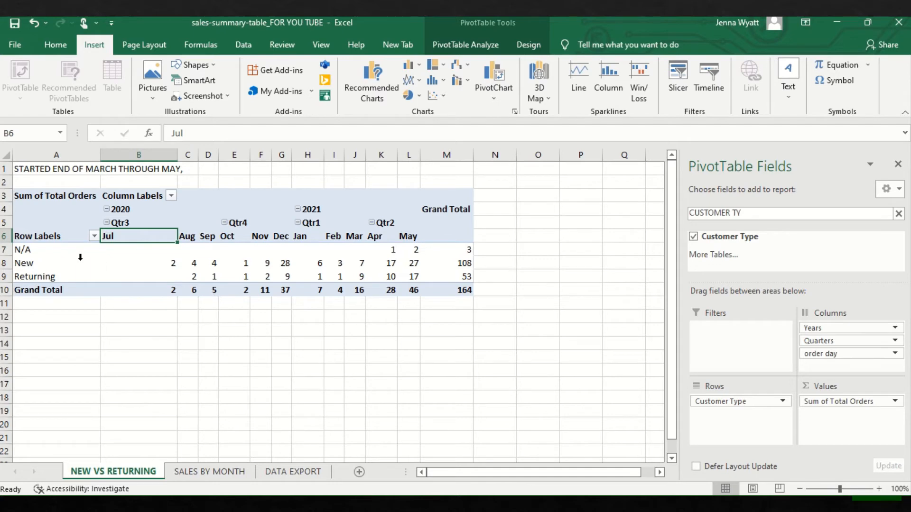
{"action": "left_click", "coordinate": [14, 262]}
{"action": "left_click", "coordinate": [26, 277]}
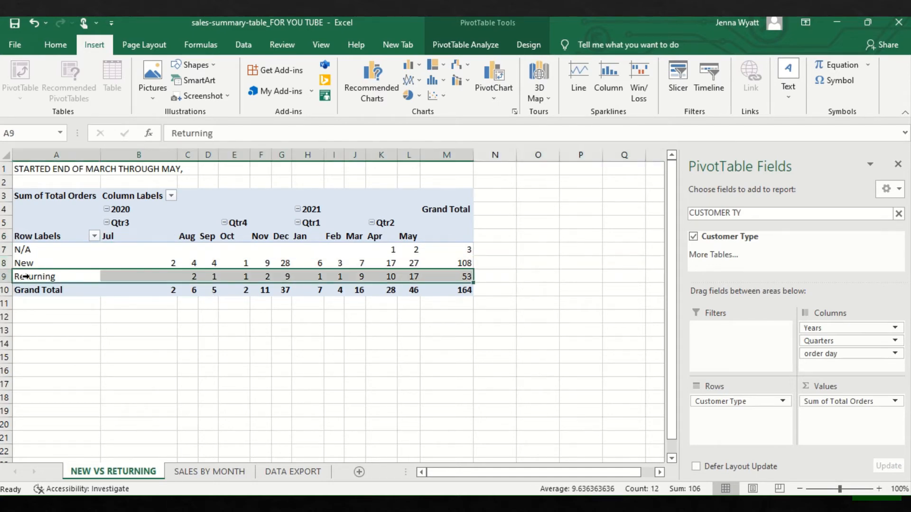
{"action": "left_click", "coordinate": [26, 263]}
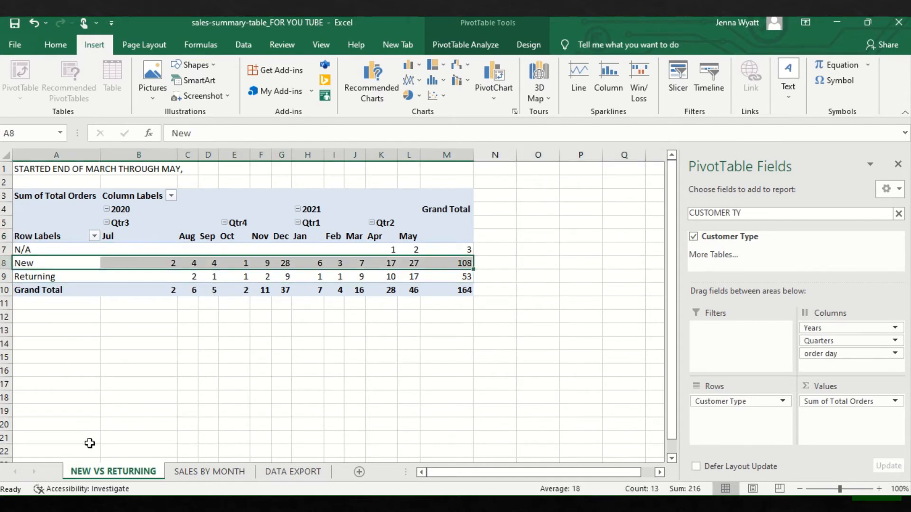
{"action": "left_click", "coordinate": [284, 356]}
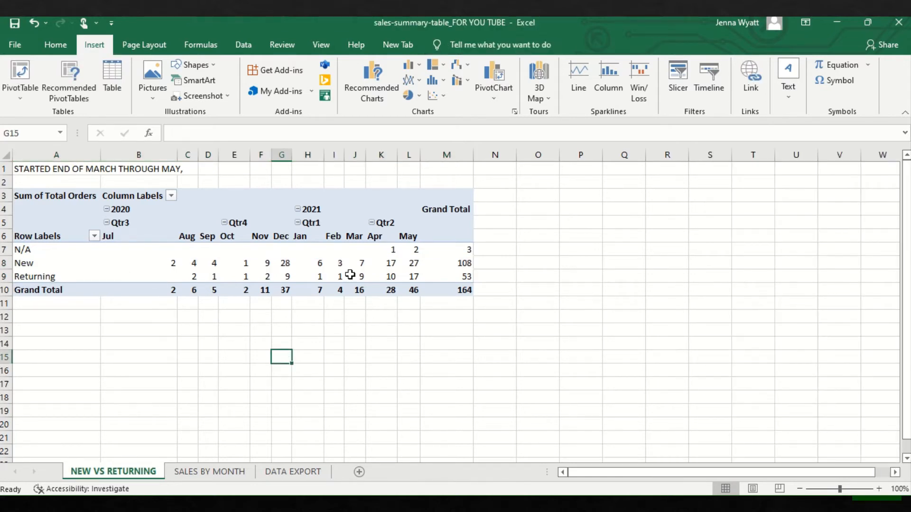
{"action": "left_click", "coordinate": [469, 264]}
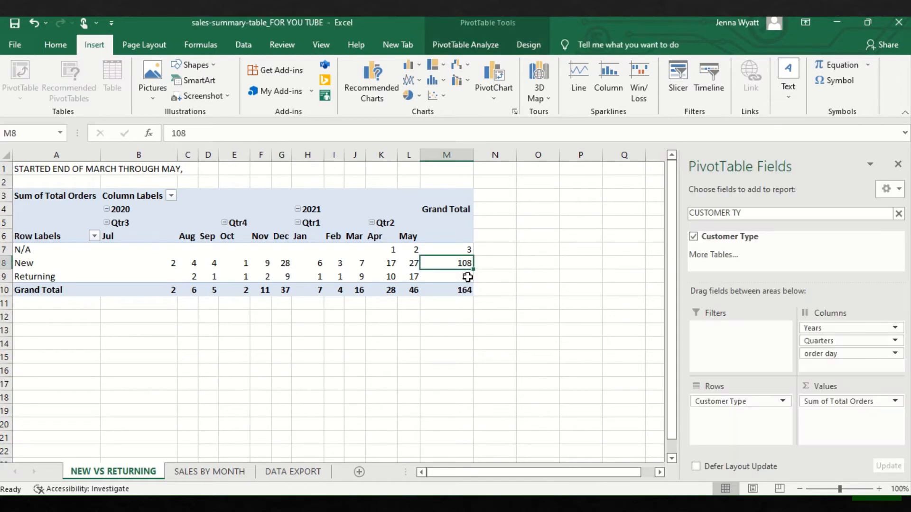
{"action": "left_click", "coordinate": [469, 277]}
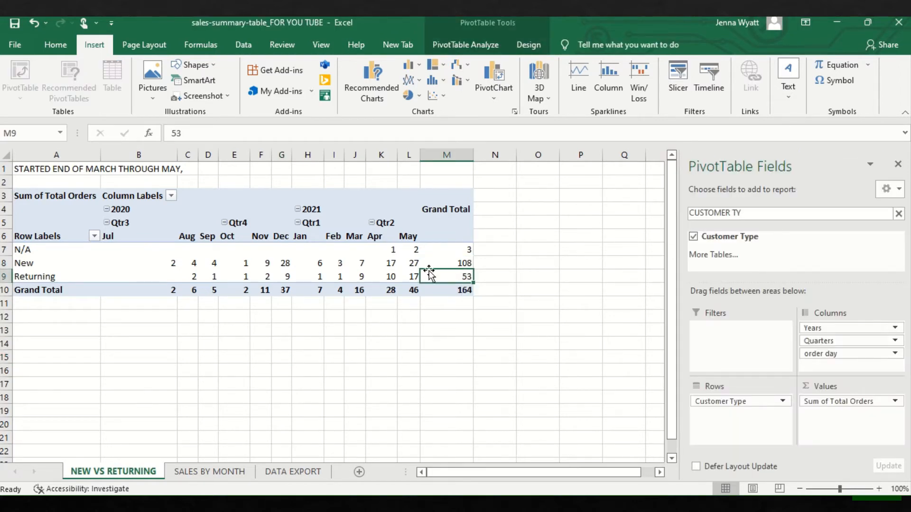
Step: Fill the New customer counts for March to May 2021 (J8:L8) with light green
{"action": "mouse_move", "coordinate": [369, 274]}
{"action": "left_click_drag", "start_coordinate": [358, 264], "coordinate": [412, 265]}
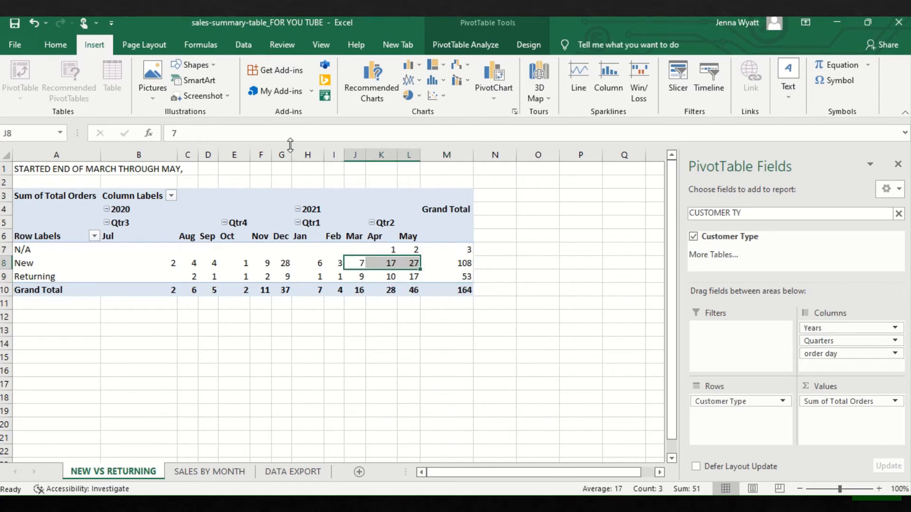
{"action": "left_click", "coordinate": [57, 48]}
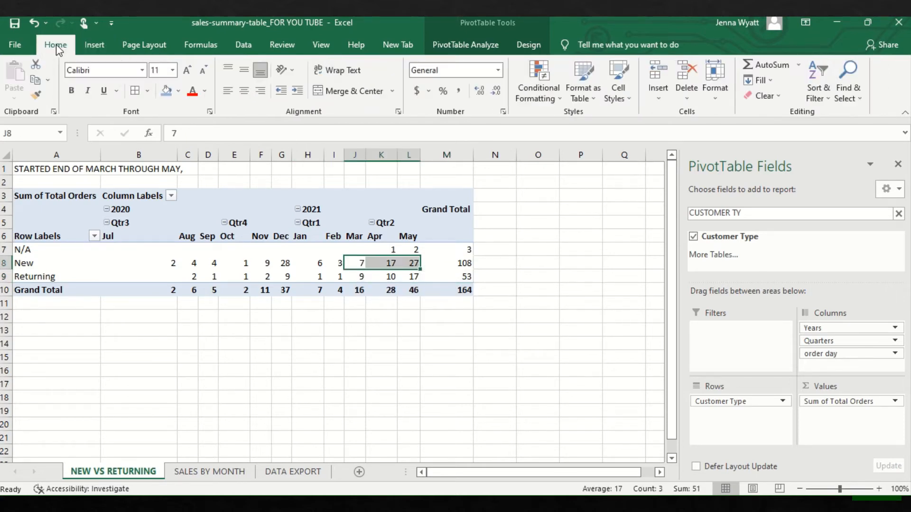
{"action": "left_click", "coordinate": [178, 92]}
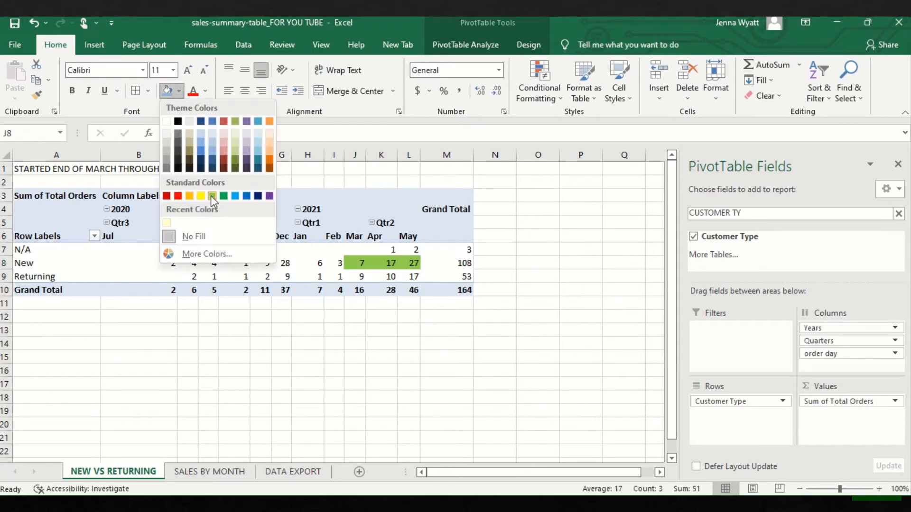
{"action": "left_click", "coordinate": [212, 197]}
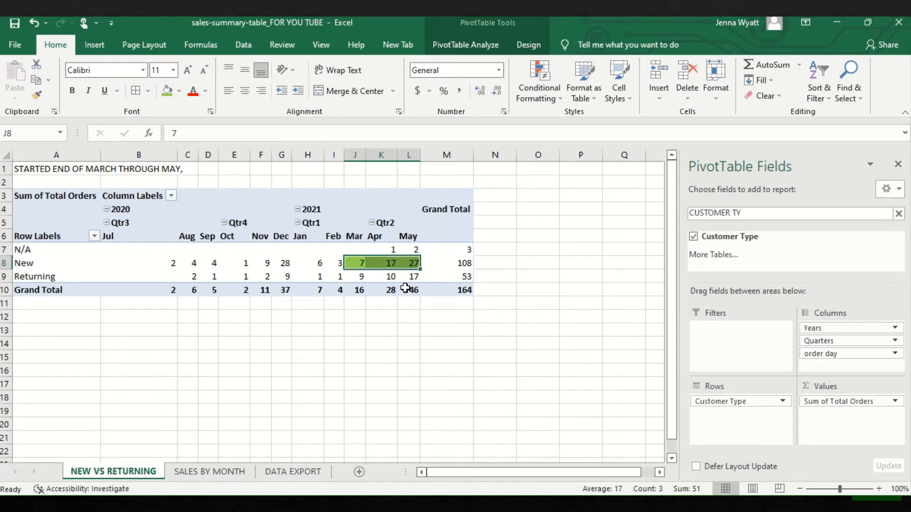
Step: Compare December's New customer count with the New and Returning counts for March to May 2021
{"action": "left_click", "coordinate": [283, 262]}
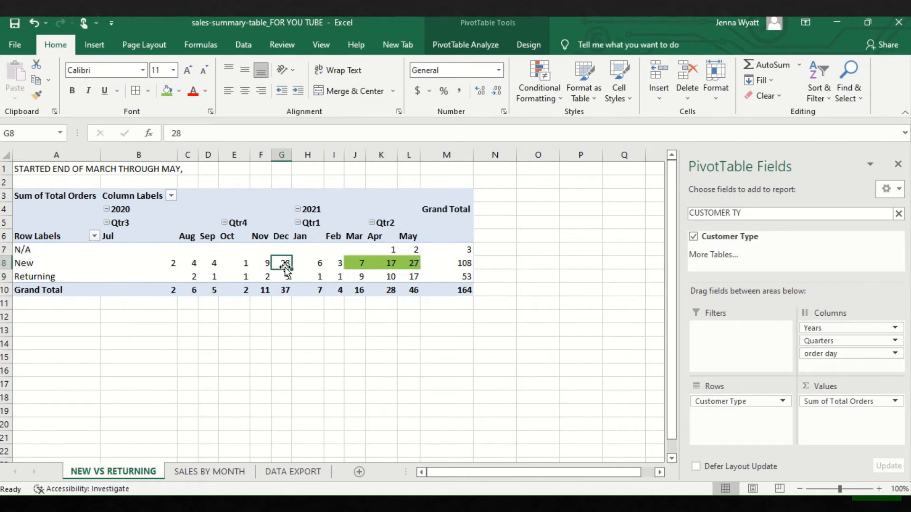
{"action": "mouse_move", "coordinate": [282, 265]}
{"action": "mouse_move", "coordinate": [362, 262]}
{"action": "left_click_drag", "start_coordinate": [362, 277], "coordinate": [416, 275]}
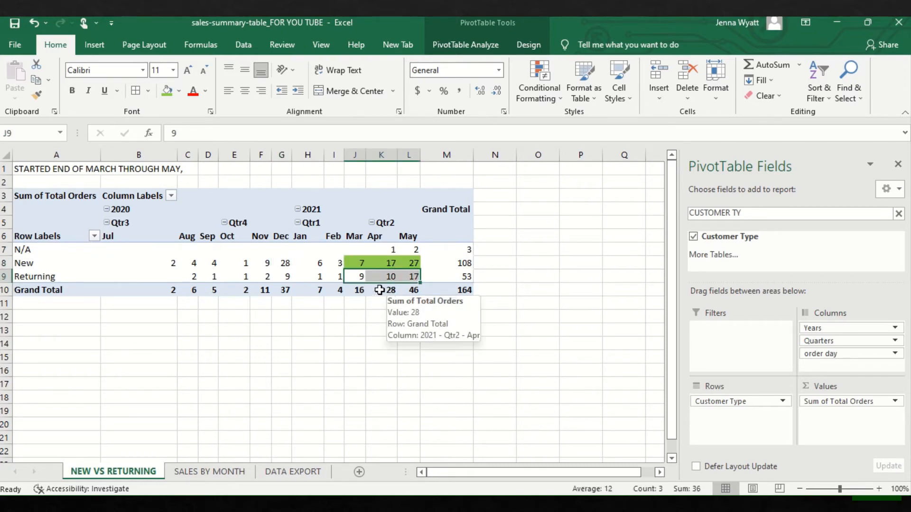
{"action": "left_click_drag", "start_coordinate": [355, 277], "coordinate": [415, 264]}
{"action": "left_click", "coordinate": [393, 268]}
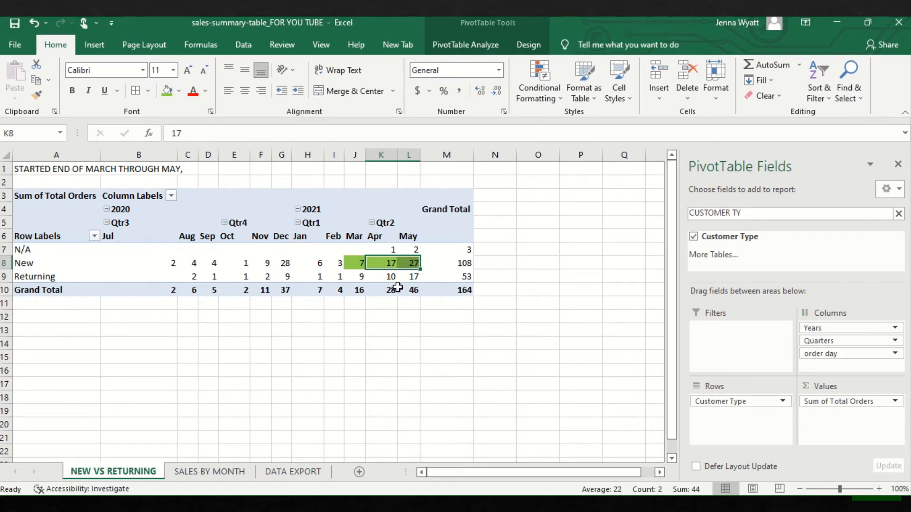
{"action": "mouse_move", "coordinate": [400, 279]}
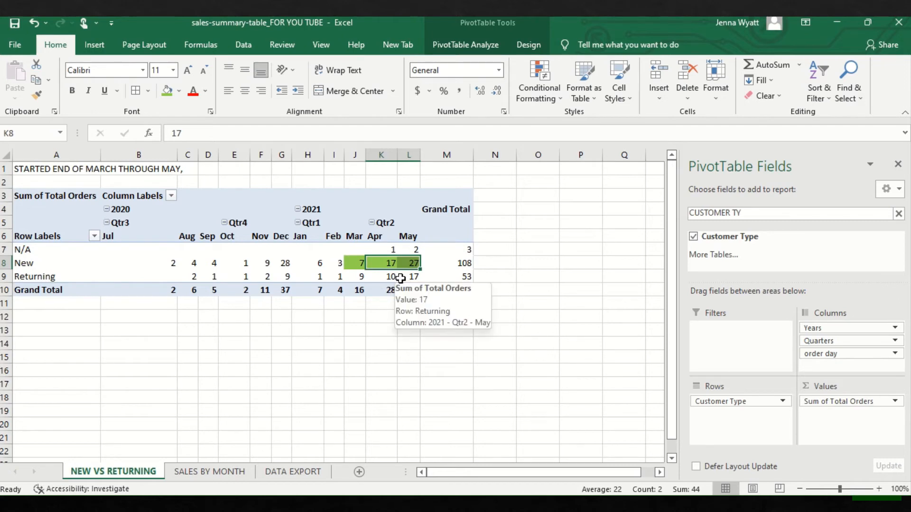
{"action": "left_click", "coordinate": [382, 316]}
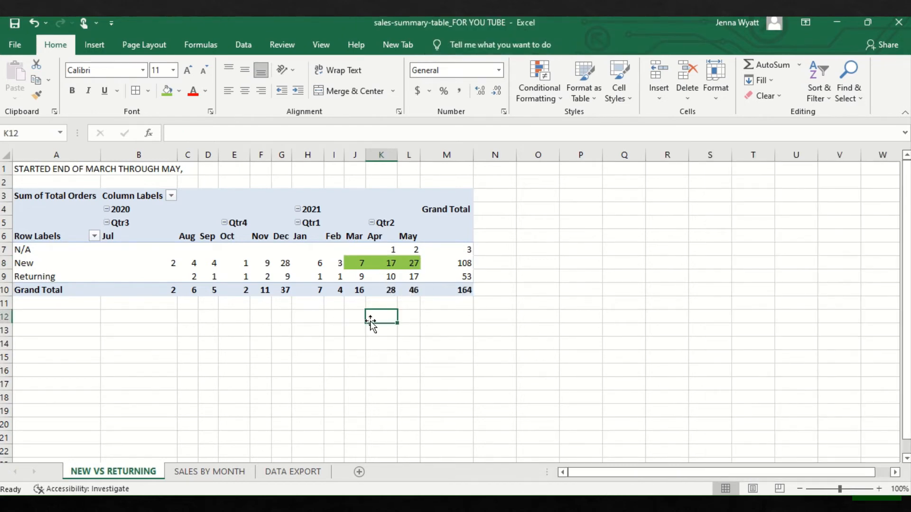
Step: Copy the New, Returning and Grand Total figures in B8:M10 and paste them as values starting at B13
{"action": "left_click_drag", "start_coordinate": [170, 262], "coordinate": [464, 289]}
{"action": "key", "text": "ctrl+c"}
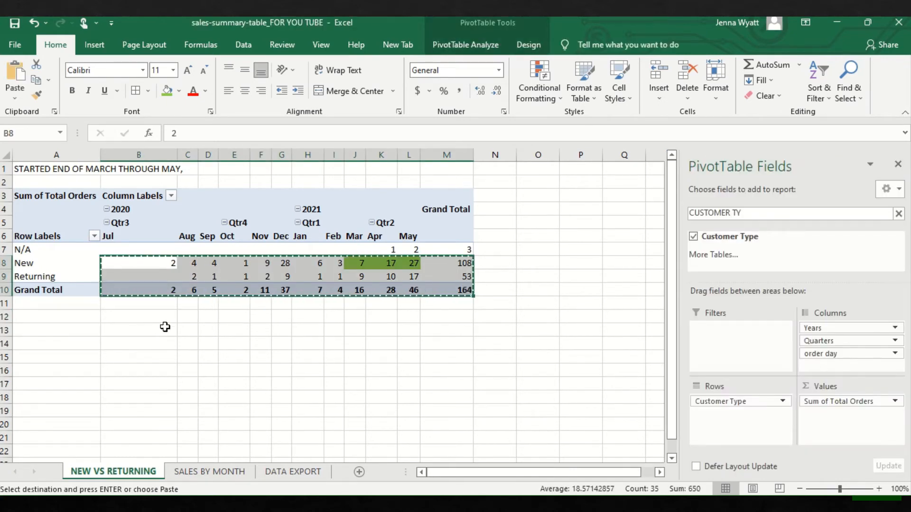
{"action": "left_click", "coordinate": [146, 326]}
{"action": "right_click", "coordinate": [147, 328]}
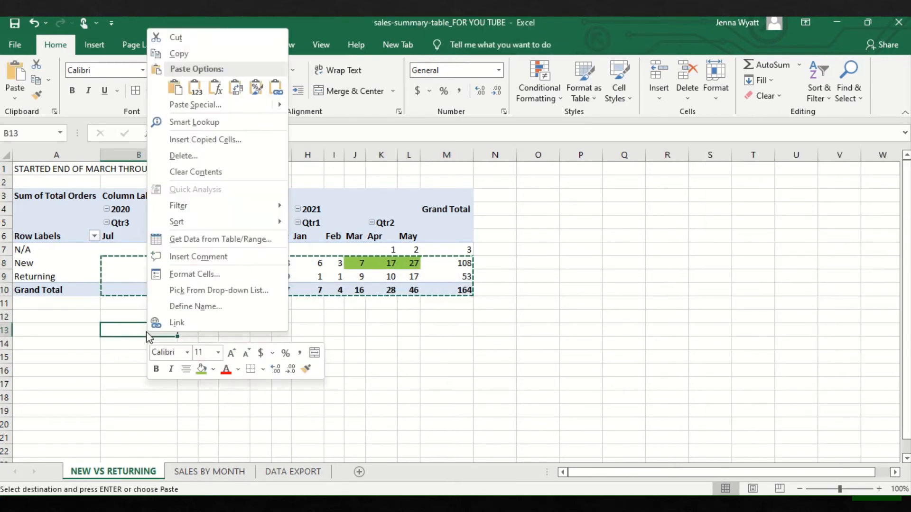
{"action": "left_click", "coordinate": [195, 87]}
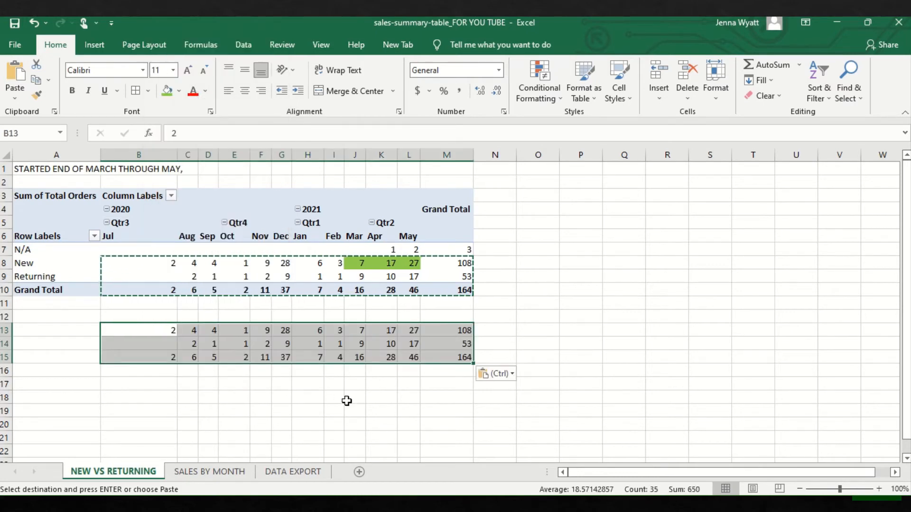
Step: Calculate August's share of new customer orders in C17 with the formula =C13/C15
{"action": "left_click", "coordinate": [331, 392]}
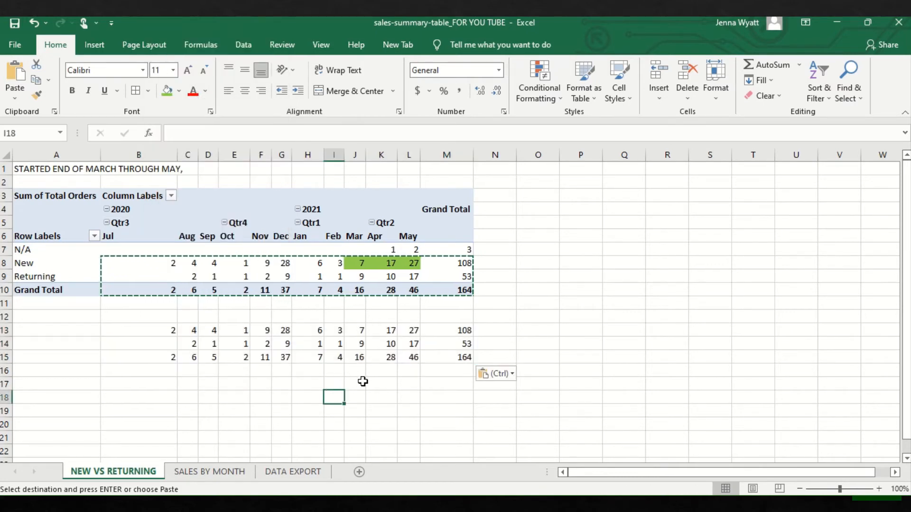
{"action": "left_click", "coordinate": [337, 383]}
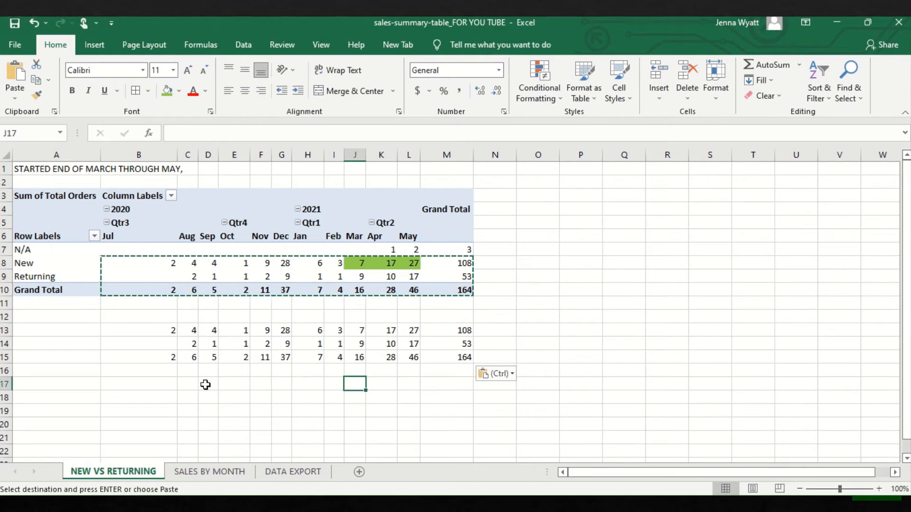
{"action": "left_click", "coordinate": [166, 384]}
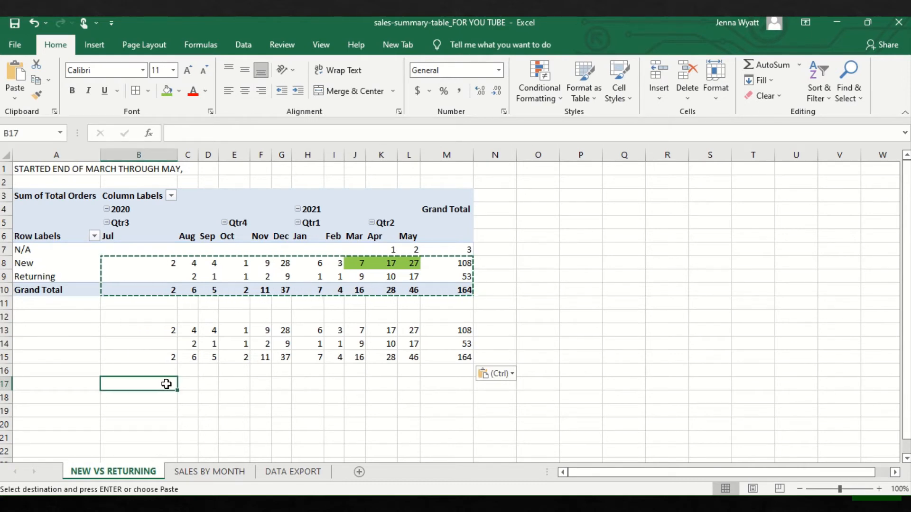
{"action": "left_click", "coordinate": [192, 383]}
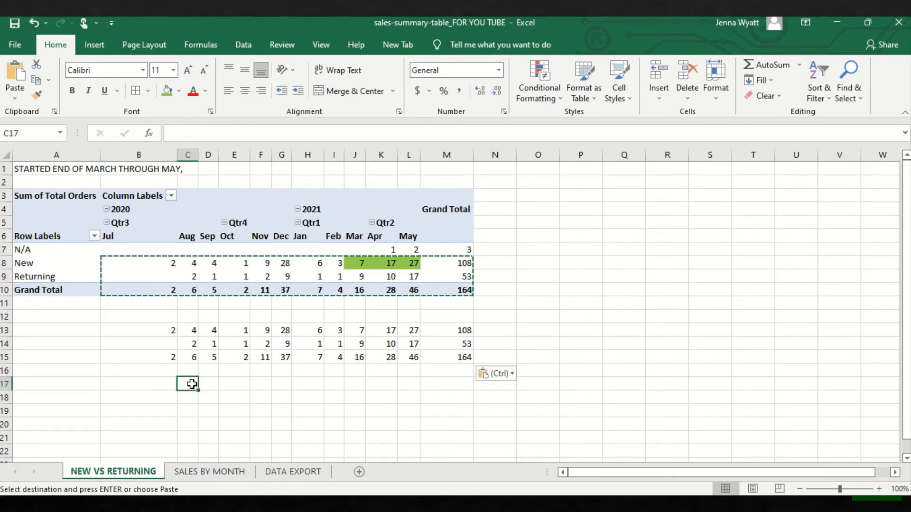
{"action": "type", "text": "="}
{"action": "left_click", "coordinate": [188, 331]}
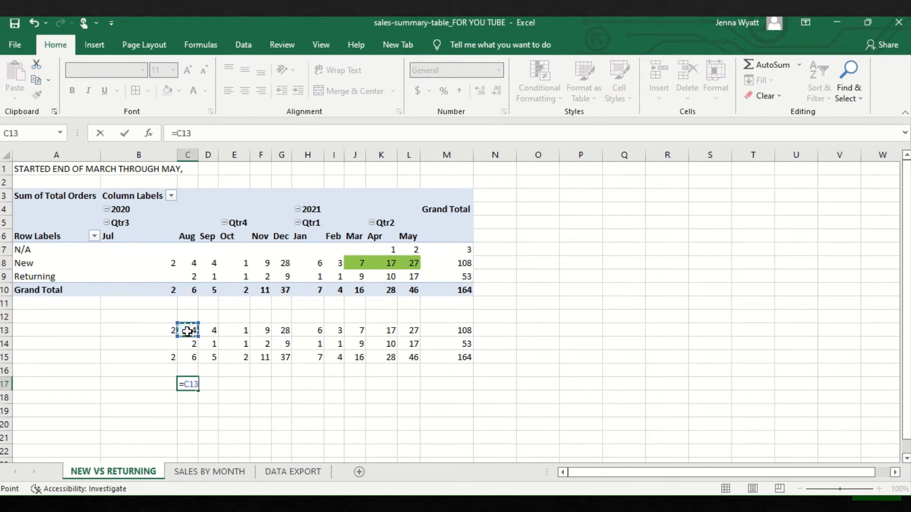
{"action": "type", "text": "/"}
{"action": "left_click", "coordinate": [188, 358]}
{"action": "key", "text": "Return"}
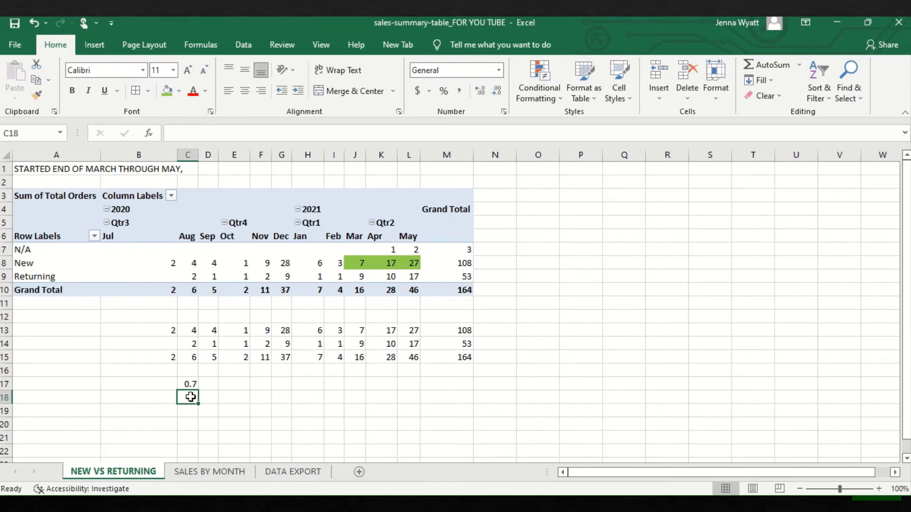
Step: Calculate August's share of returning customer orders in C18 with the formula =C14/C15
{"action": "type", "text": "="}
{"action": "left_click", "coordinate": [189, 345]}
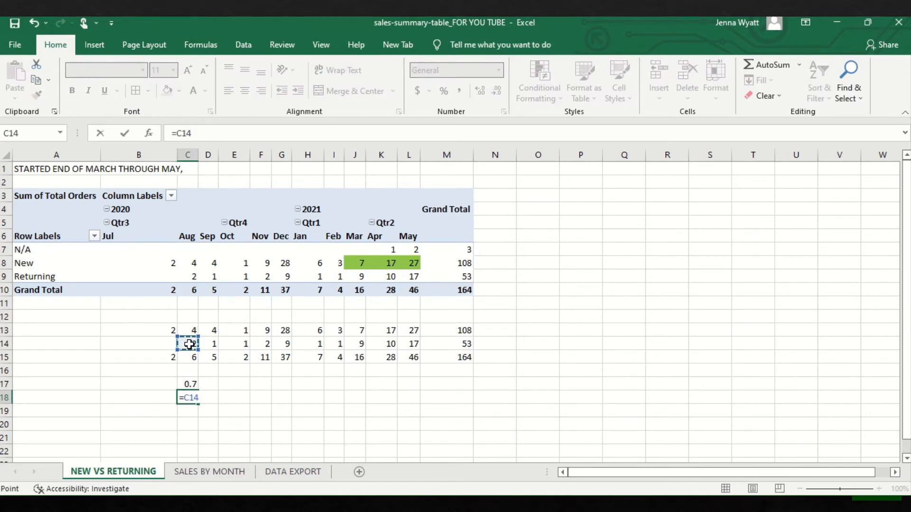
{"action": "type", "text": "/"}
{"action": "left_click", "coordinate": [192, 357]}
{"action": "key", "text": "Return"}
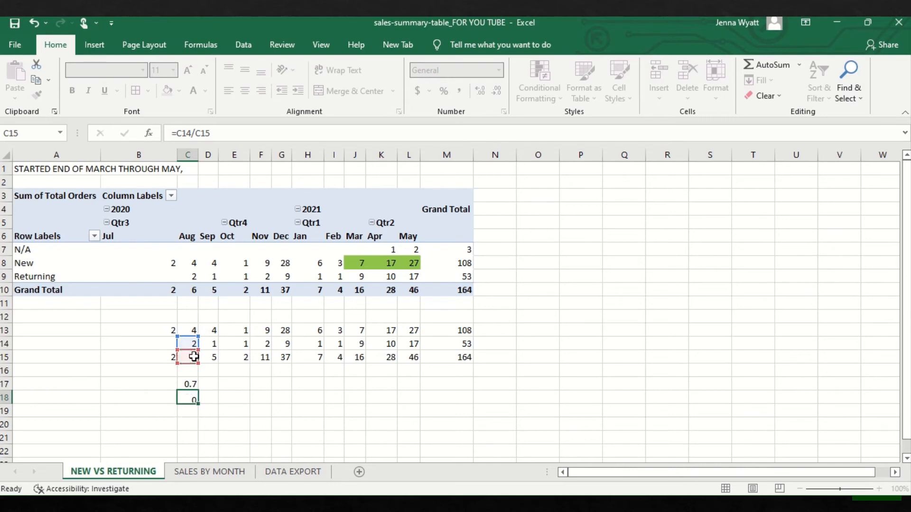
{"action": "key", "text": "Return"}
Step: Format C17:C18 as percentages and fill both formulas across to column M
{"action": "left_click_drag", "start_coordinate": [195, 385], "coordinate": [194, 395]}
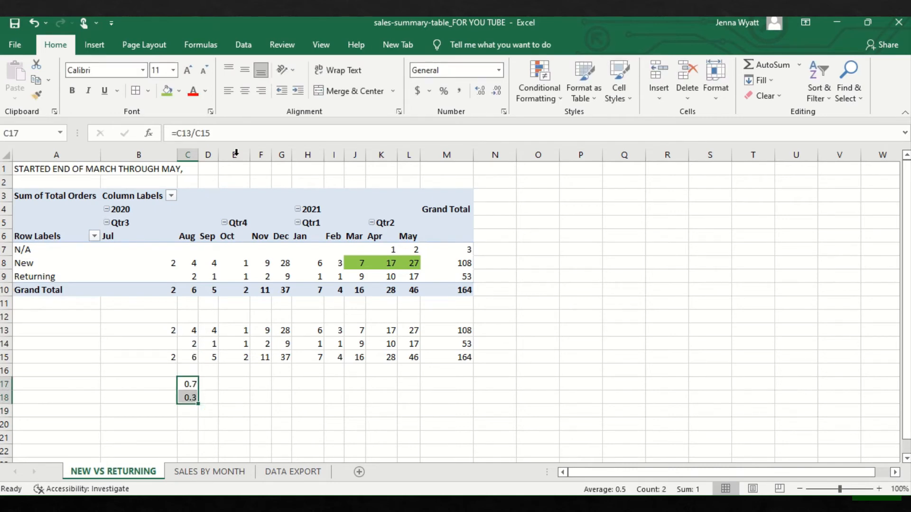
{"action": "left_click", "coordinate": [443, 91]}
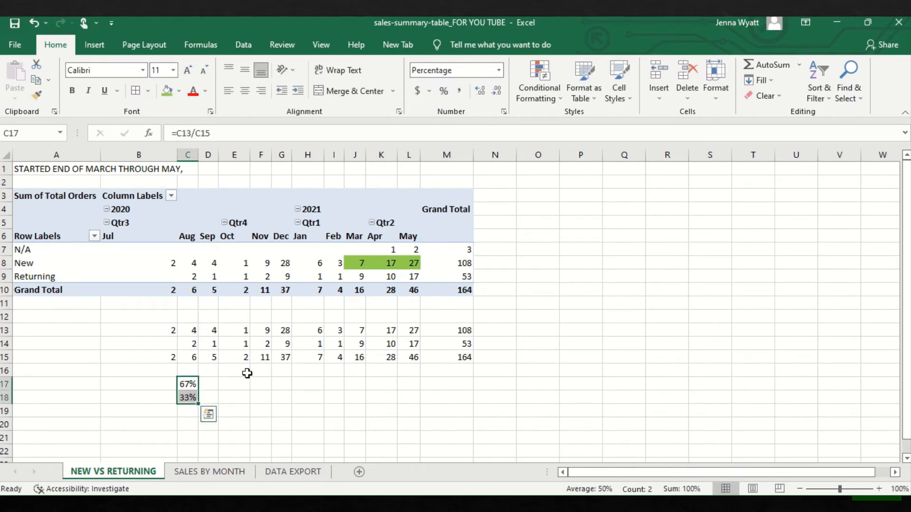
{"action": "left_click_drag", "start_coordinate": [198, 404], "coordinate": [461, 395]}
Step: Total August's new and returning shares in C19 with =SUM(C17:C18) and fill the formula across to column M
{"action": "left_click", "coordinate": [191, 410]}
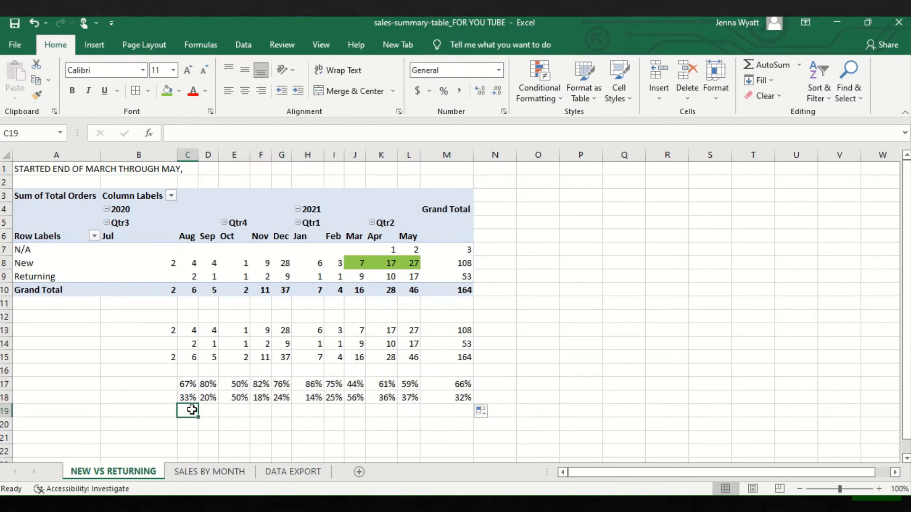
{"action": "type", "text": "=SUM("}
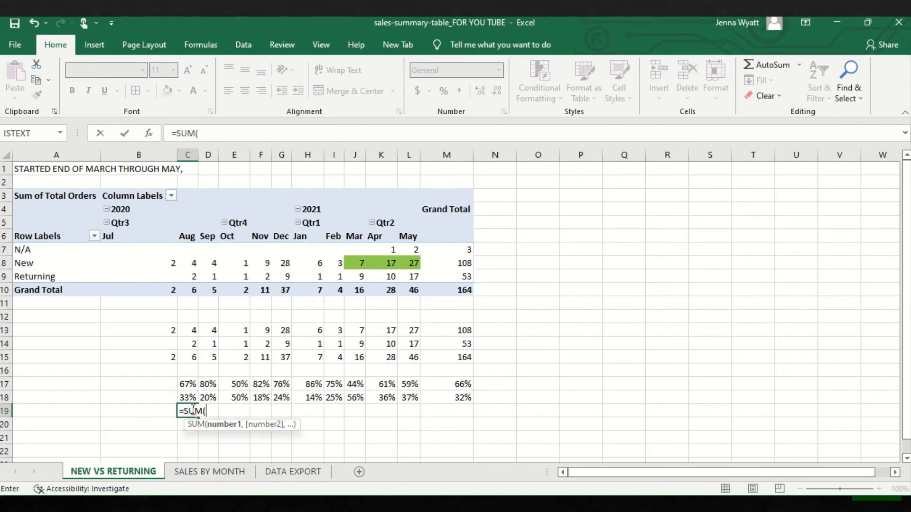
{"action": "left_click_drag", "start_coordinate": [183, 383], "coordinate": [187, 397]}
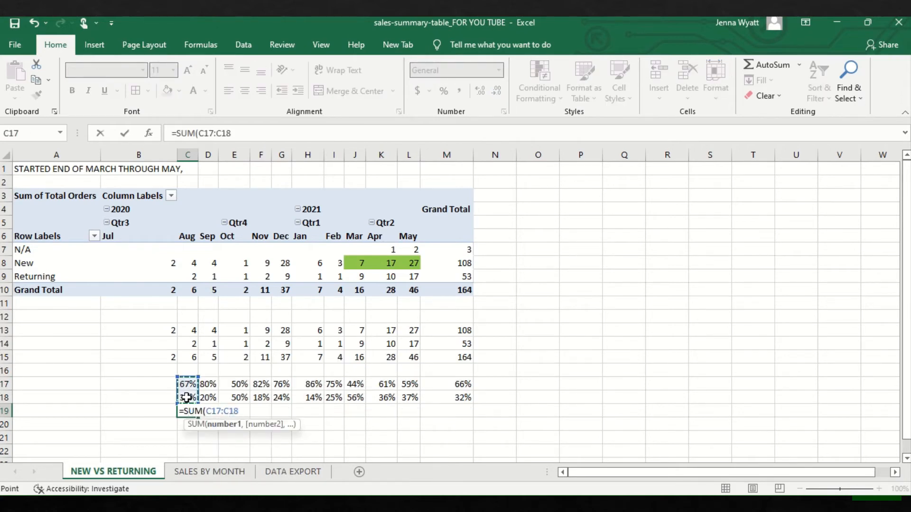
{"action": "type", "text": ")"}
{"action": "key", "text": "Return"}
{"action": "left_click", "coordinate": [193, 412]}
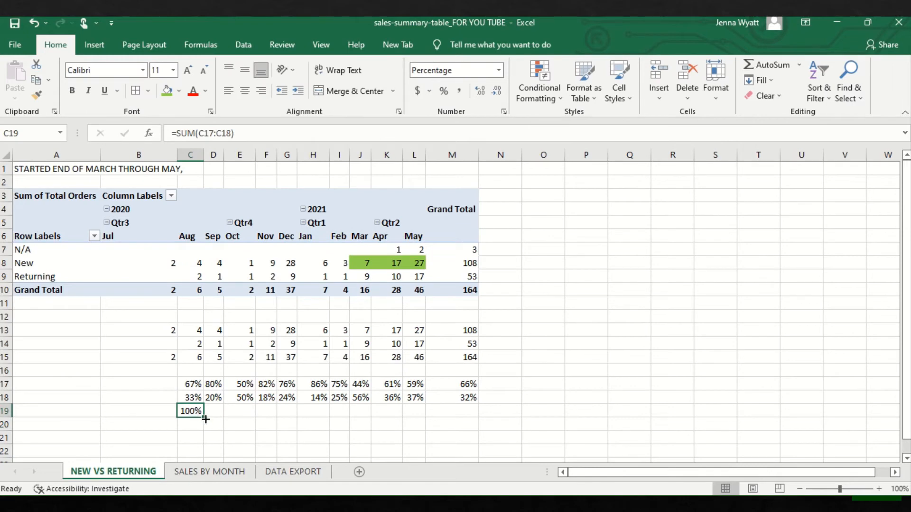
{"action": "left_click_drag", "start_coordinate": [206, 419], "coordinate": [477, 418]}
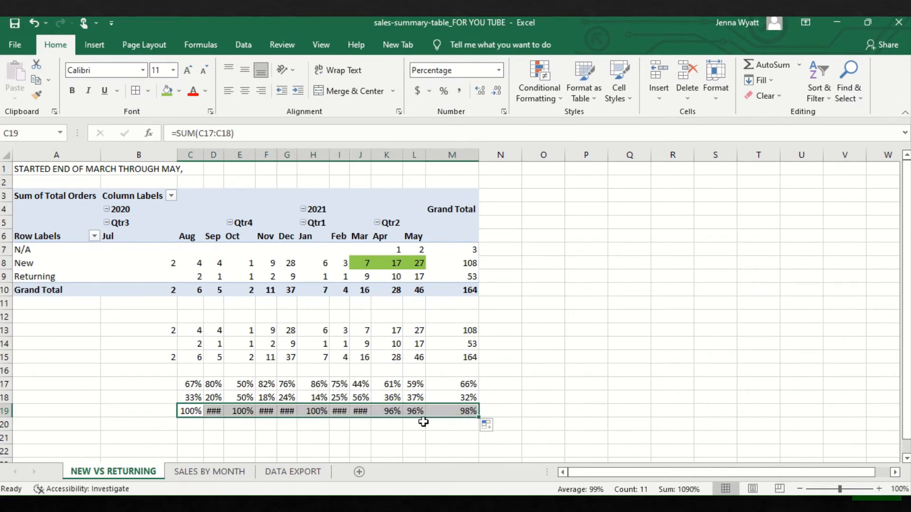
Step: Check April's share formulas in K17:K18 against its new, returning and total order counts in K13:K15
{"action": "left_click", "coordinate": [385, 410]}
{"action": "left_click", "coordinate": [385, 397]}
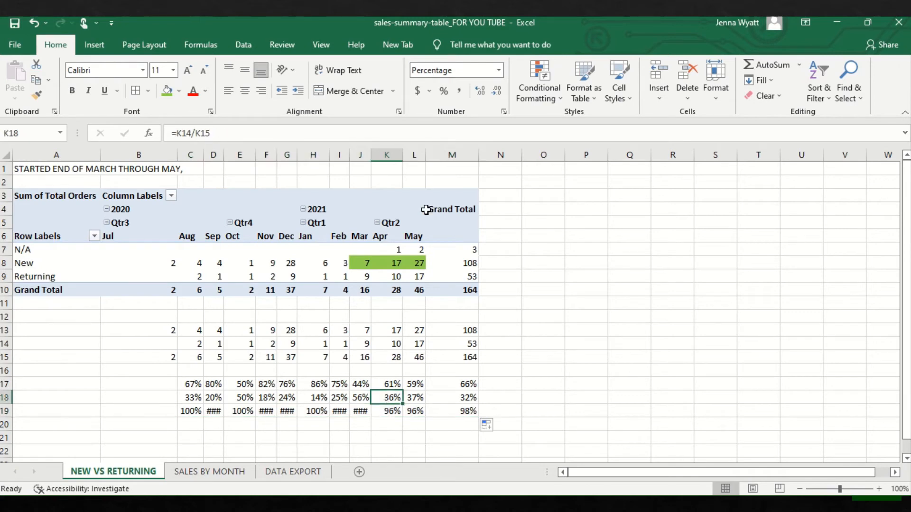
{"action": "left_click", "coordinate": [401, 136]}
{"action": "key", "text": "Return"}
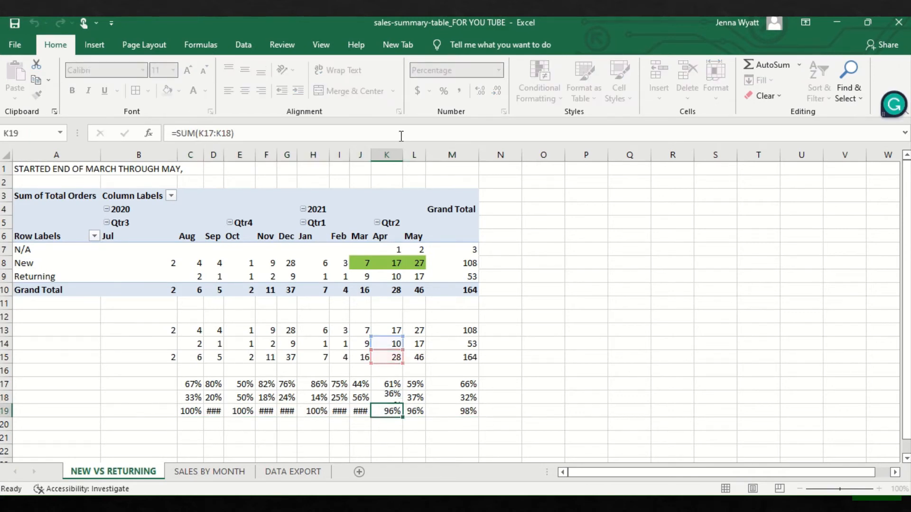
{"action": "left_click", "coordinate": [384, 386]}
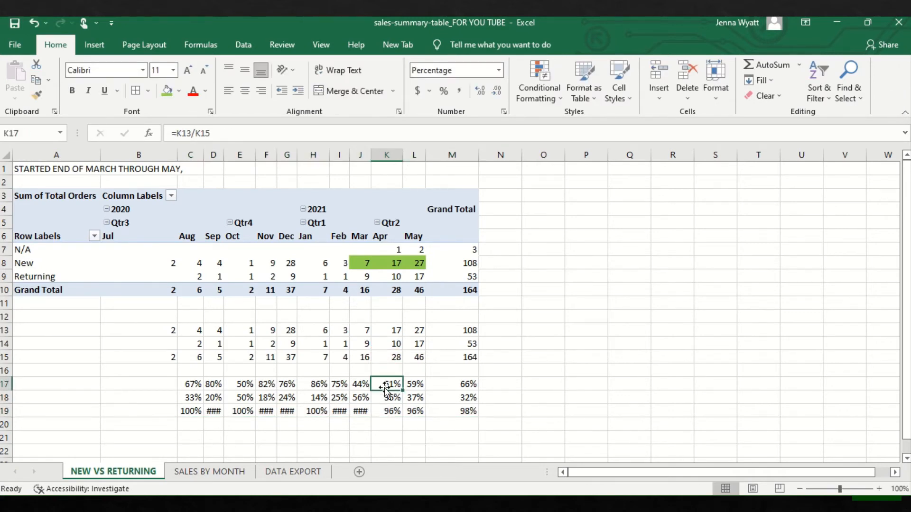
{"action": "left_click", "coordinate": [363, 134]}
{"action": "key", "text": "Return"}
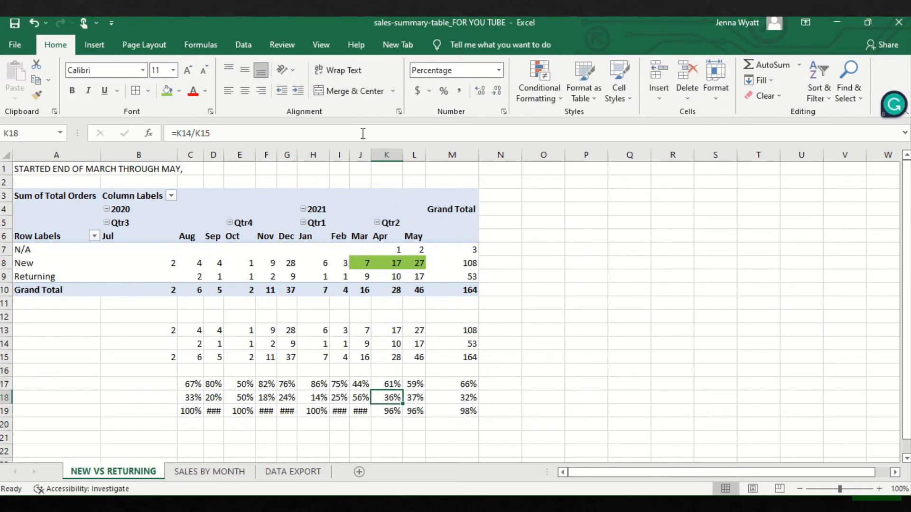
{"action": "left_click", "coordinate": [397, 330]}
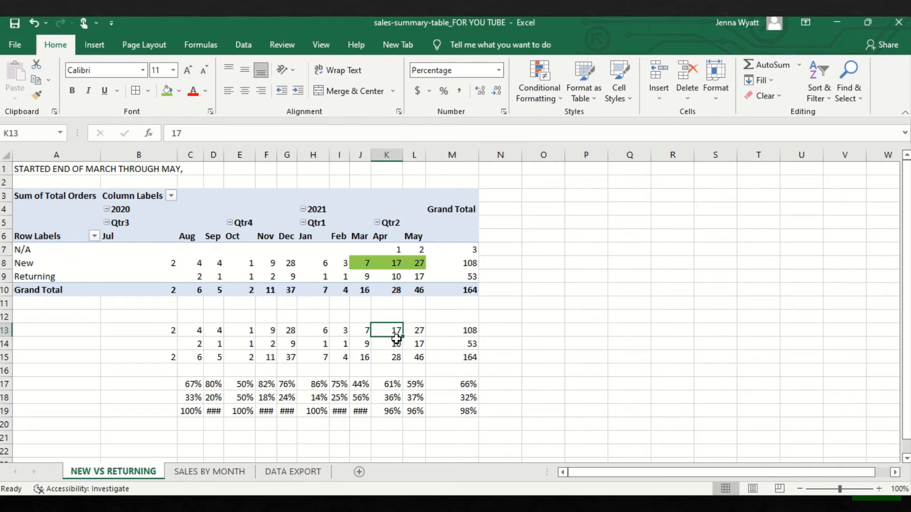
{"action": "left_click_drag", "start_coordinate": [396, 338], "coordinate": [397, 343]}
{"action": "left_click", "coordinate": [387, 356]}
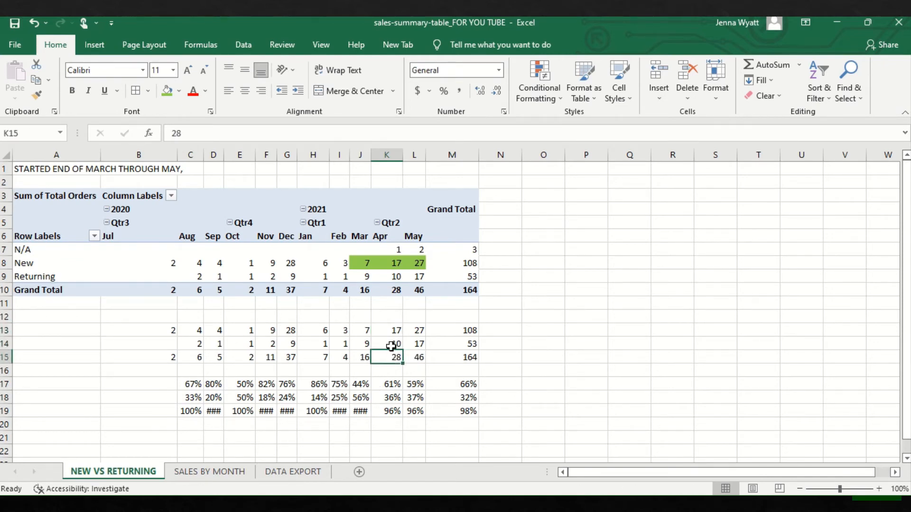
{"action": "left_click_drag", "start_coordinate": [391, 331], "coordinate": [393, 342]}
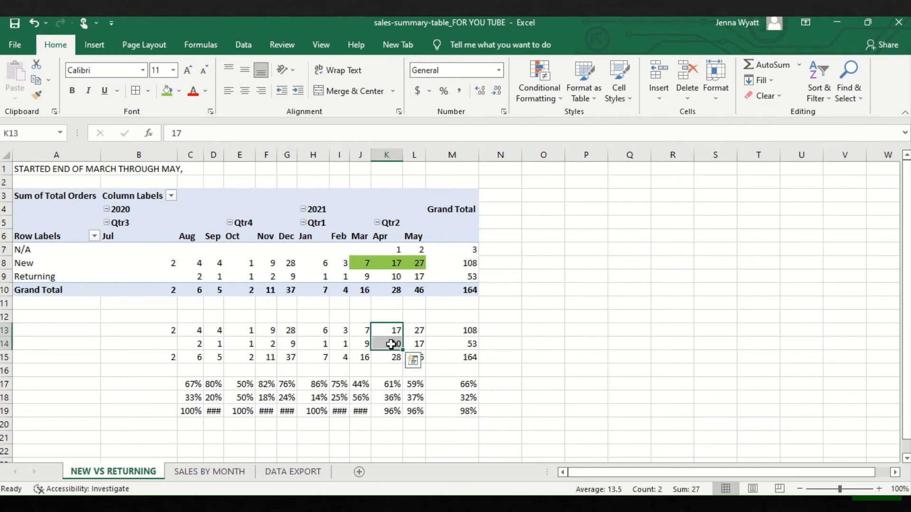
Step: Replace April's order total in K15 with 27 and May's order total in L15 with 44
{"action": "left_click", "coordinate": [387, 357]}
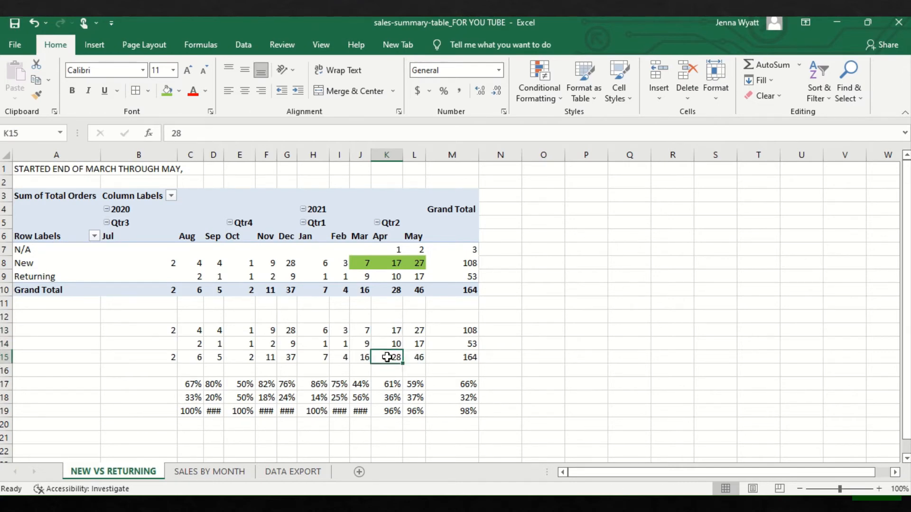
{"action": "type", "text": "27"}
{"action": "key", "text": "Return"}
{"action": "left_click_drag", "start_coordinate": [416, 331], "coordinate": [418, 343]}
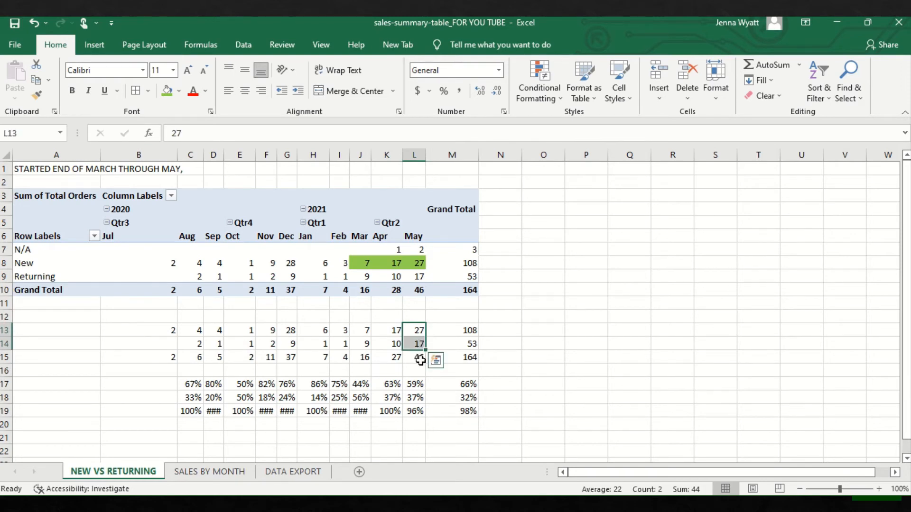
{"action": "left_click", "coordinate": [421, 360]}
{"action": "type", "text": "44"}
{"action": "key", "text": "Return"}
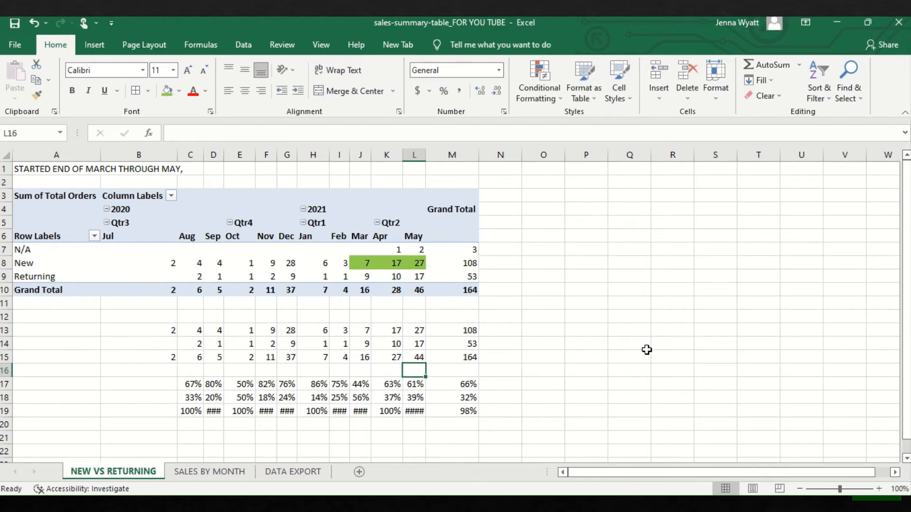
Step: Check the sum of M13:M14 and replace the overall order total in M15 with 161
{"action": "left_click_drag", "start_coordinate": [475, 335], "coordinate": [472, 346]}
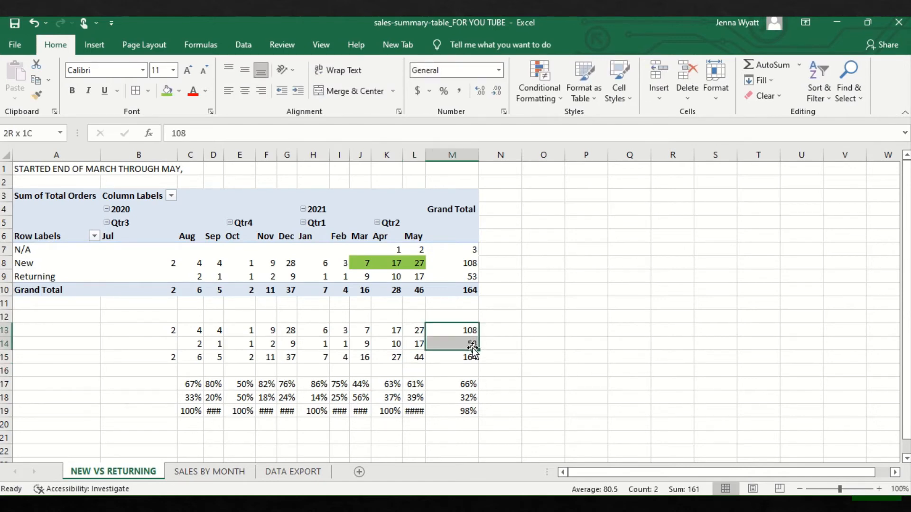
{"action": "left_click", "coordinate": [465, 359]}
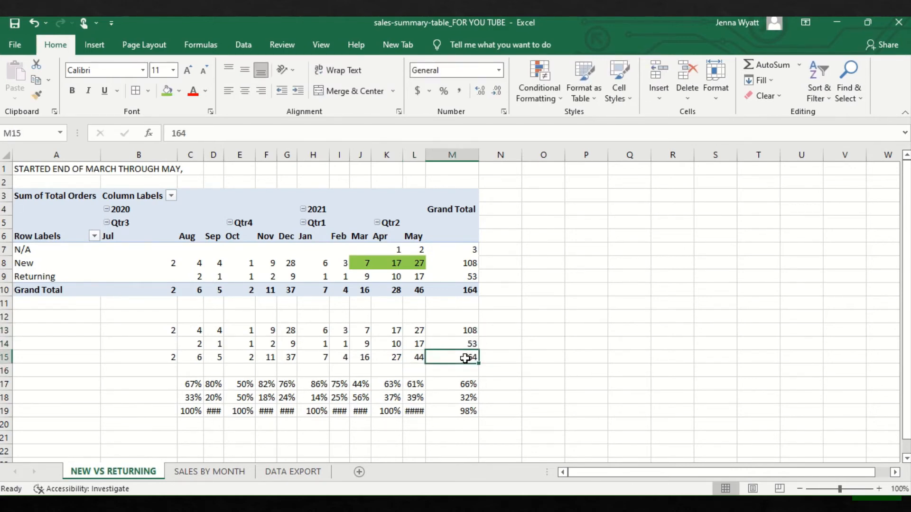
{"action": "type", "text": "161"}
{"action": "key", "text": "Return"}
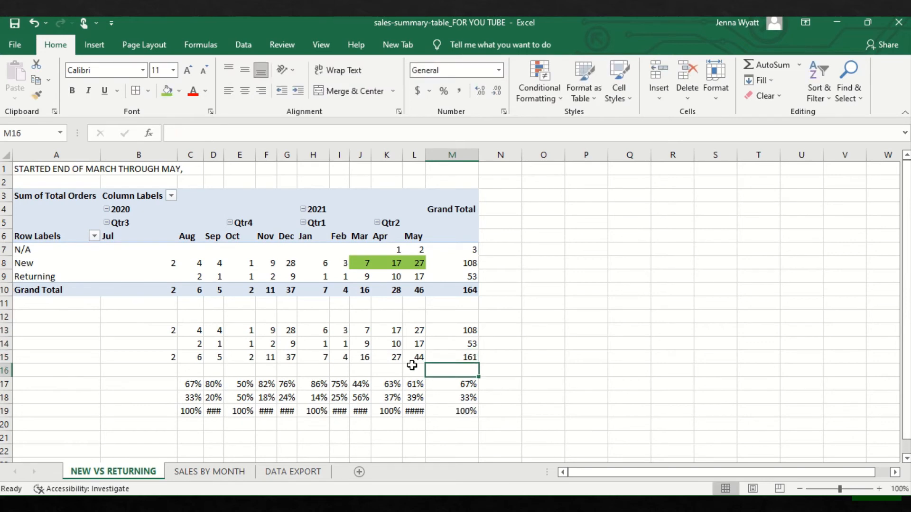
Step: Calculate July's order total in B15 with =SUM(B13:B14) and fill the formula across to column M
{"action": "left_click", "coordinate": [169, 357]}
{"action": "type", "text": "=SUM("}
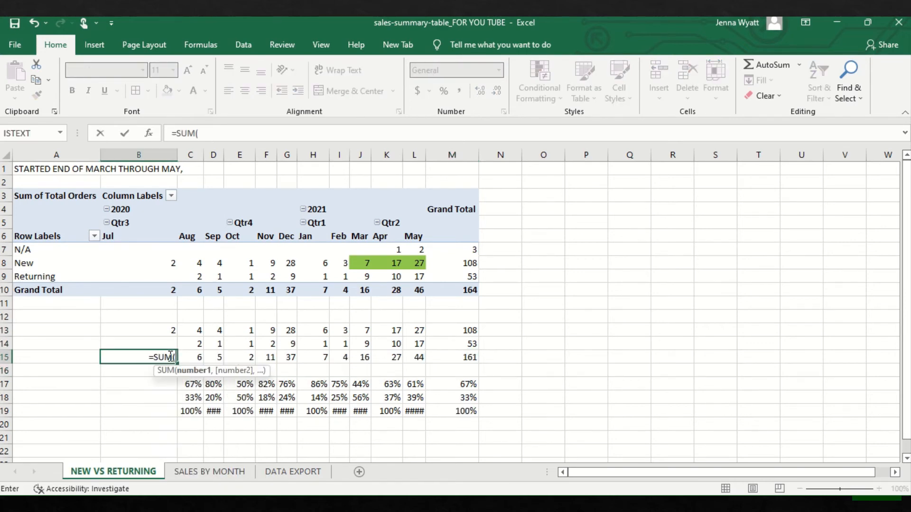
{"action": "left_click_drag", "start_coordinate": [167, 331], "coordinate": [461, 399]}
{"action": "key", "text": "Return"}
{"action": "left_click", "coordinate": [172, 357]}
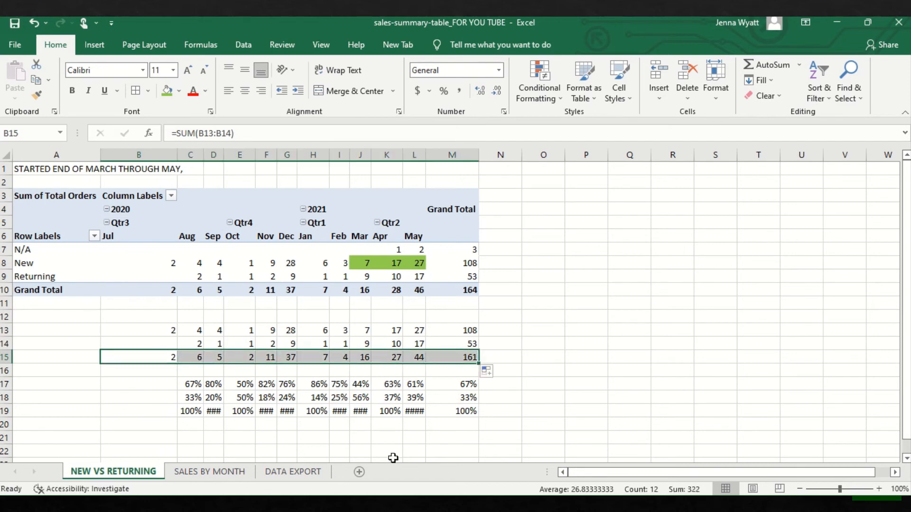
Step: Widen columns C through M equally so all their percentages fit
{"action": "left_click", "coordinate": [387, 438]}
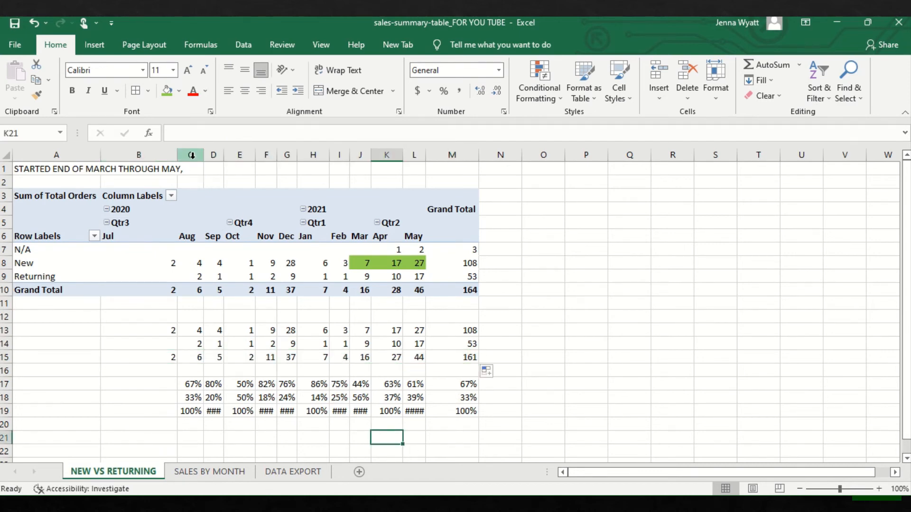
{"action": "left_click_drag", "start_coordinate": [190, 155], "coordinate": [416, 156]}
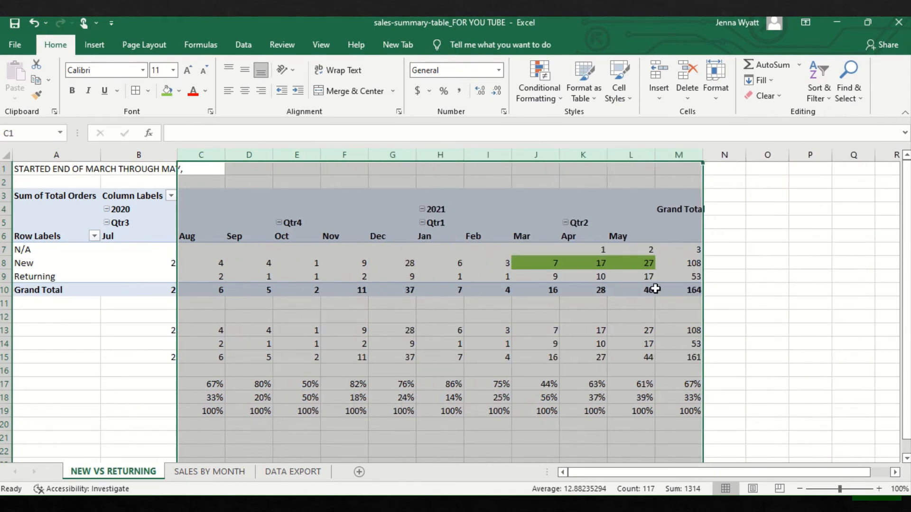
{"action": "left_click", "coordinate": [739, 329]}
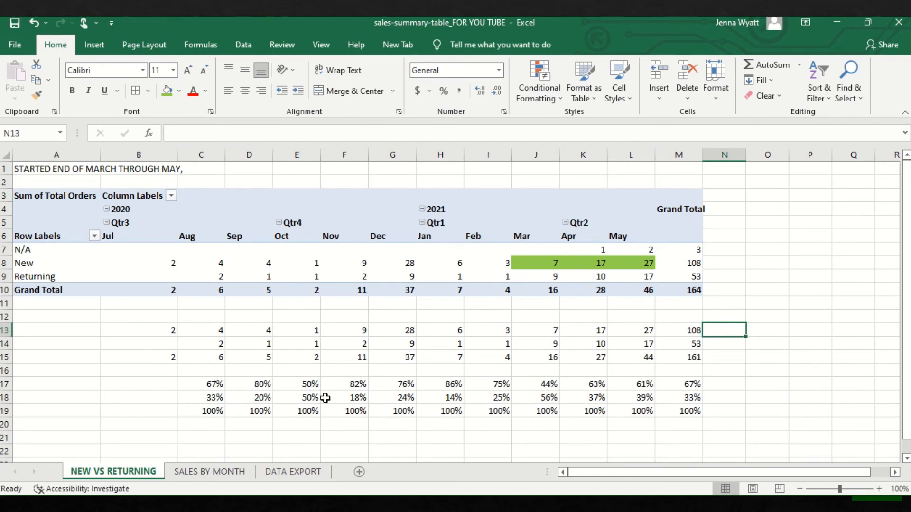
Step: Compare the new and returning customer shares in rows 17 and 18 across the months and for the grand total
{"action": "left_click_drag", "start_coordinate": [305, 386], "coordinate": [306, 398]}
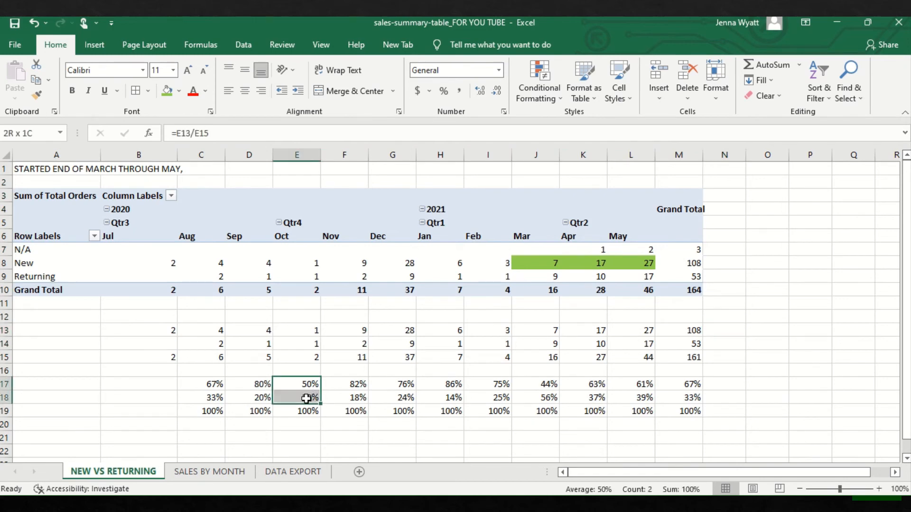
{"action": "left_click", "coordinate": [358, 383]}
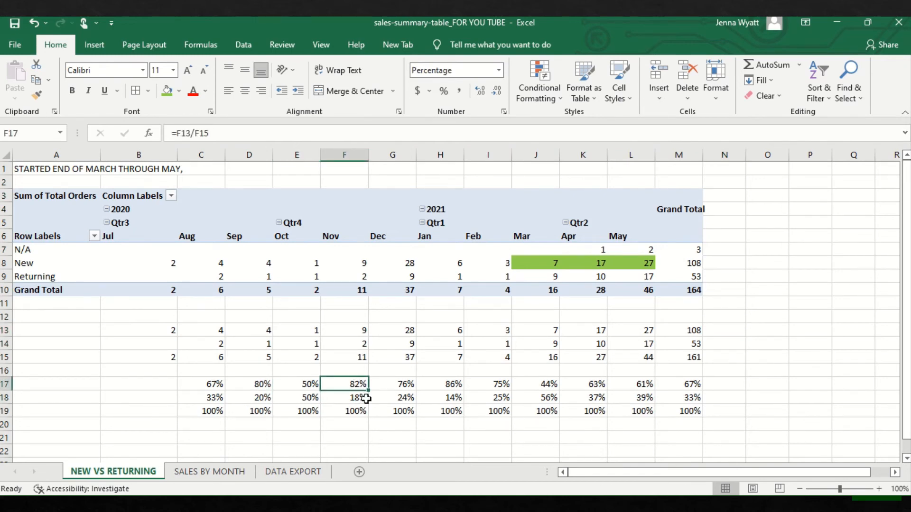
{"action": "left_click", "coordinate": [359, 397]}
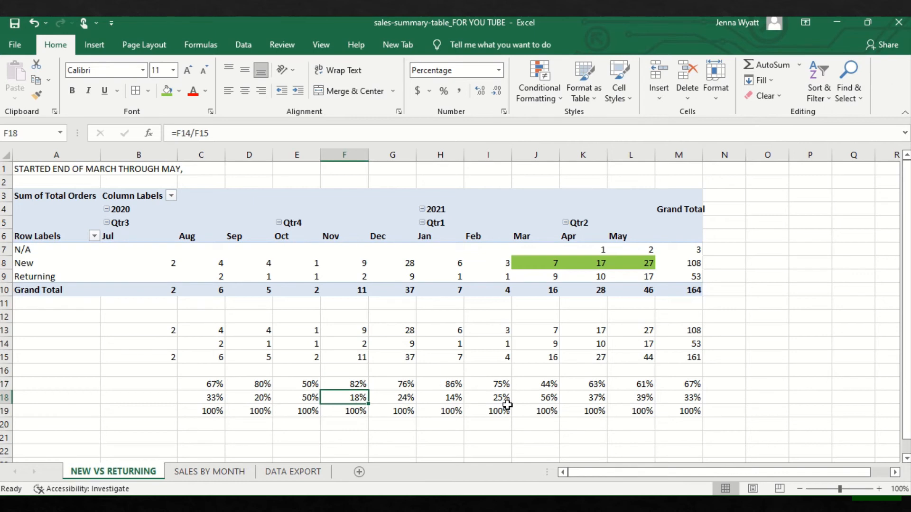
{"action": "left_click", "coordinate": [553, 387]}
{"action": "left_click_drag", "start_coordinate": [553, 387], "coordinate": [553, 402]}
{"action": "left_click", "coordinate": [599, 386]}
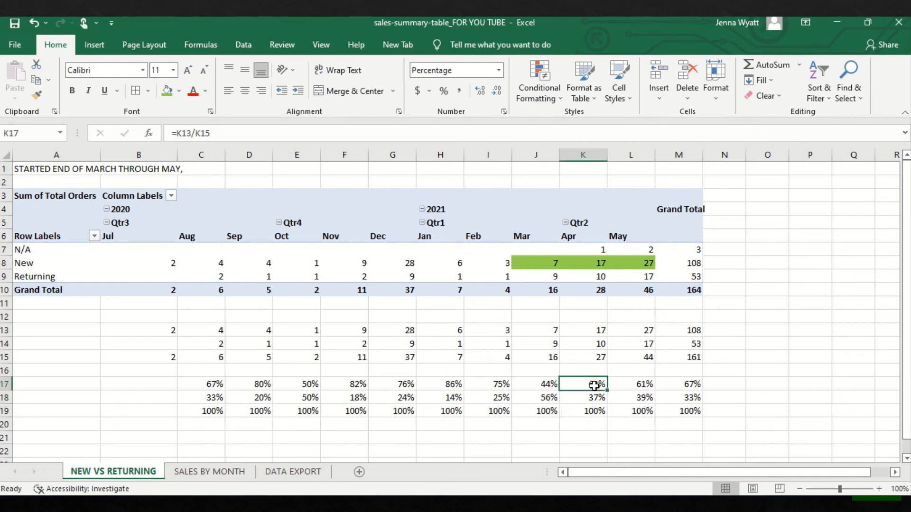
{"action": "left_click", "coordinate": [641, 388]}
{"action": "left_click", "coordinate": [689, 382]}
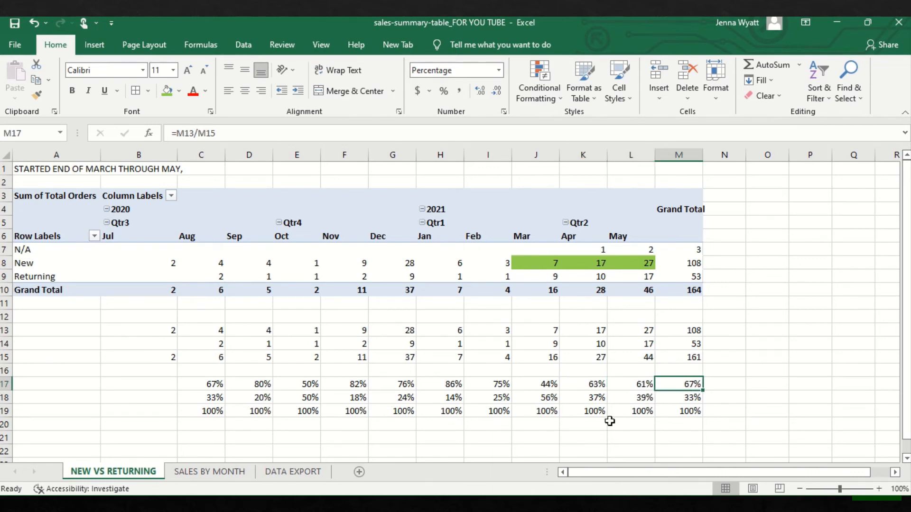
{"action": "left_click_drag", "start_coordinate": [596, 399], "coordinate": [690, 399]}
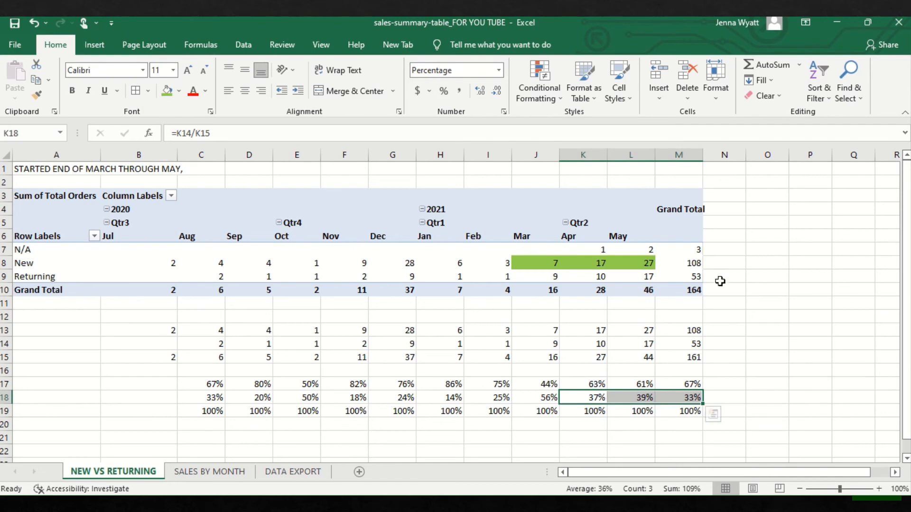
{"action": "left_click", "coordinate": [796, 263]}
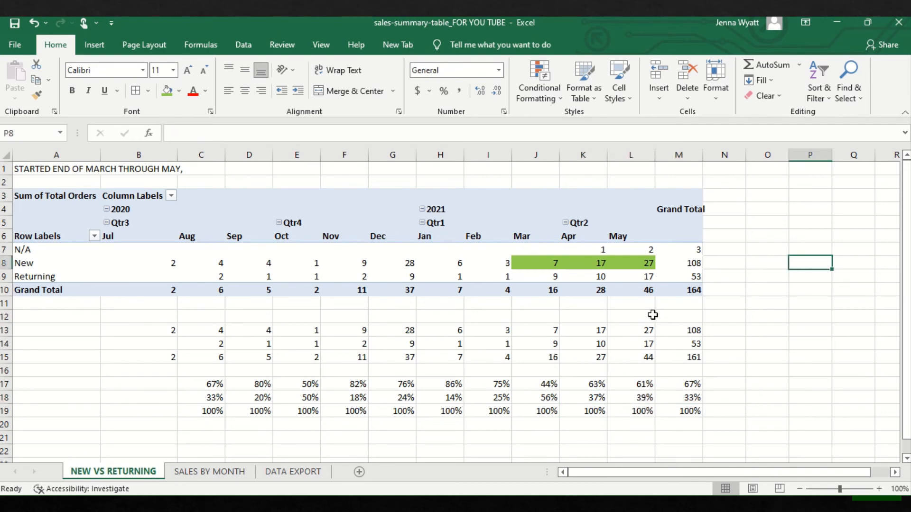
{"action": "left_click", "coordinate": [689, 382]}
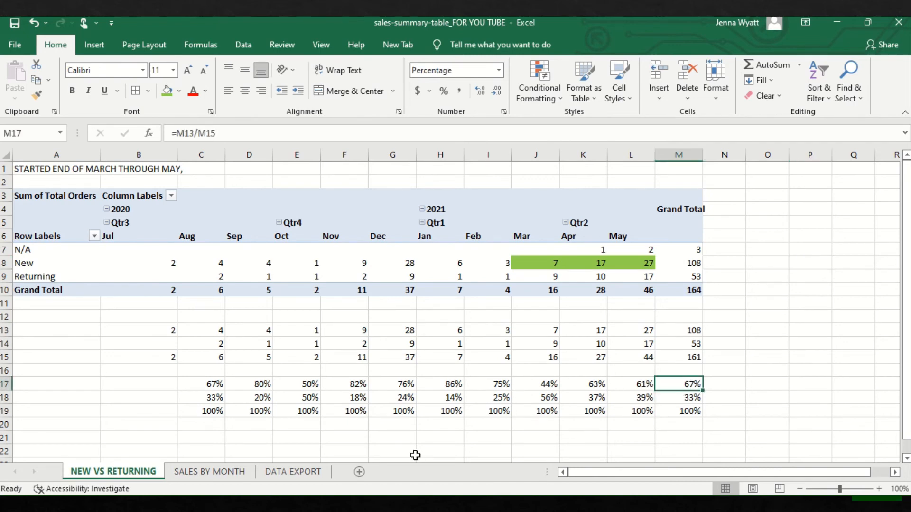
{"action": "left_click", "coordinate": [680, 401]}
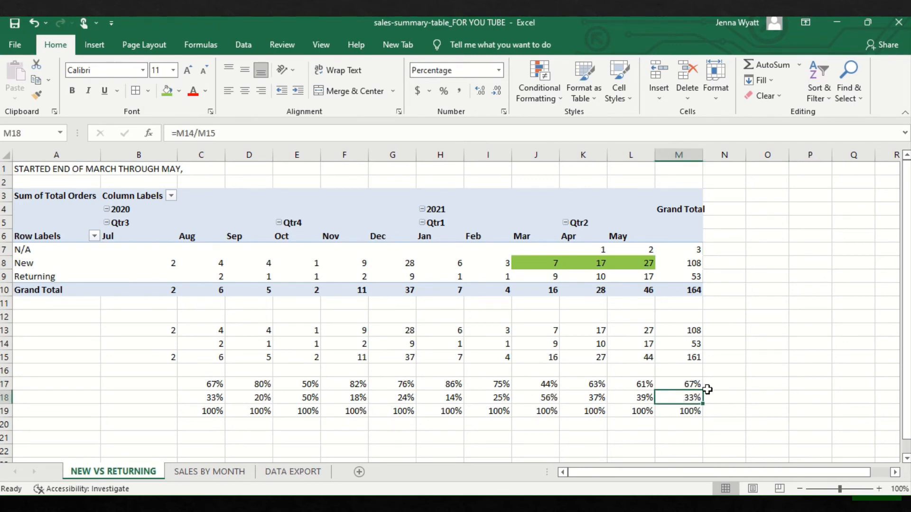
{"action": "left_click", "coordinate": [727, 384]}
{"action": "left_click", "coordinate": [688, 400]}
Step: Open the SALES BY MONTH sheet and review gross sales, items sold and AUR for July and August
{"action": "left_click", "coordinate": [200, 473]}
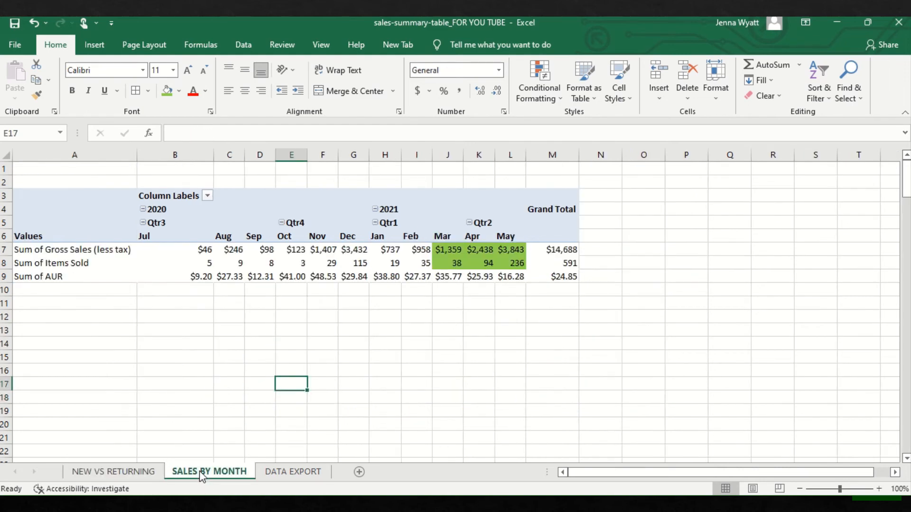
{"action": "left_click", "coordinate": [349, 289]}
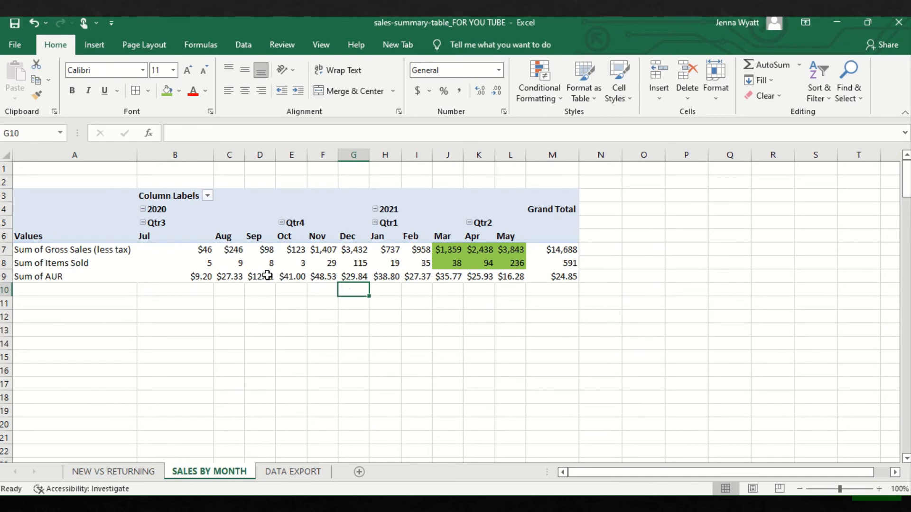
{"action": "right_click", "coordinate": [172, 249]}
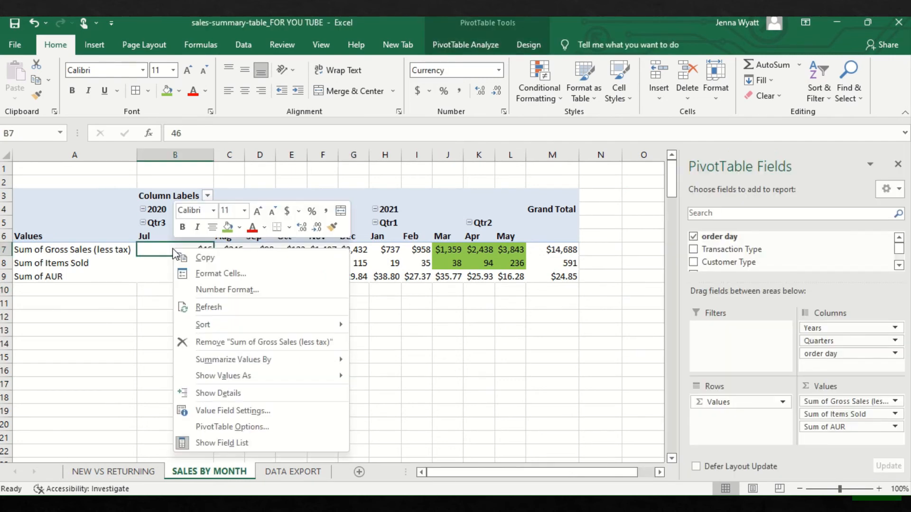
{"action": "left_click", "coordinate": [141, 348]}
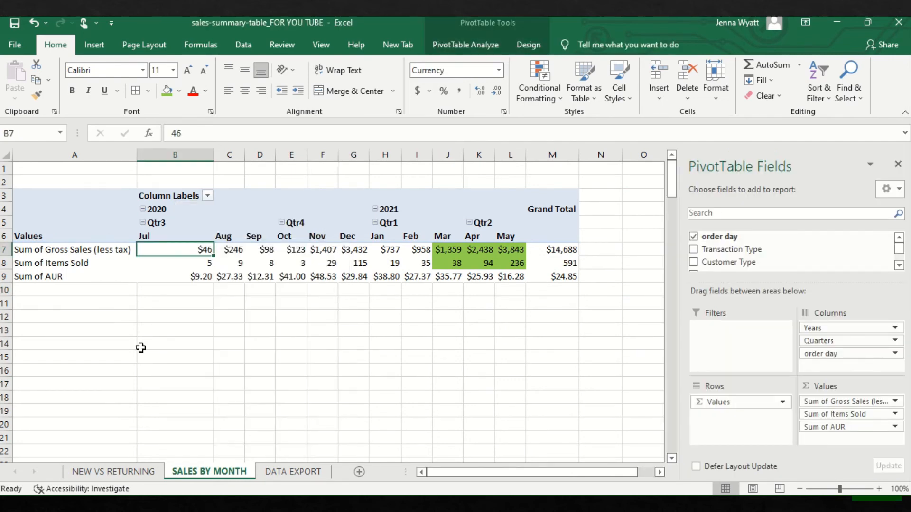
{"action": "left_click", "coordinate": [203, 278]}
{"action": "left_click", "coordinate": [230, 249]}
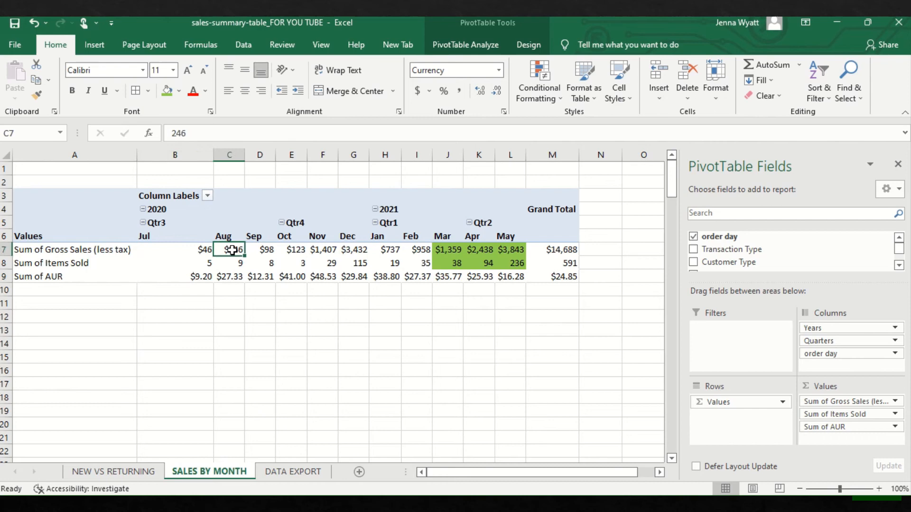
{"action": "left_click", "coordinate": [237, 288]}
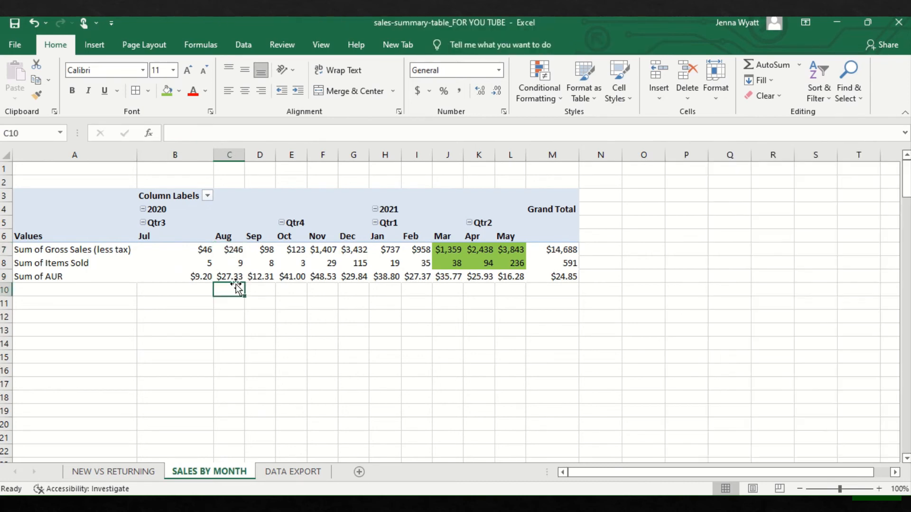
{"action": "left_click", "coordinate": [228, 276]}
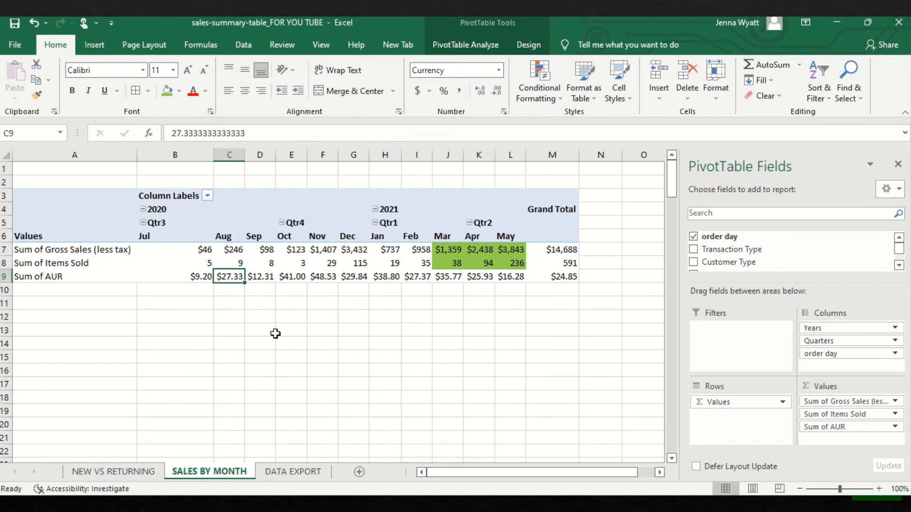
{"action": "left_click", "coordinate": [223, 253]}
{"action": "left_click", "coordinate": [229, 263]}
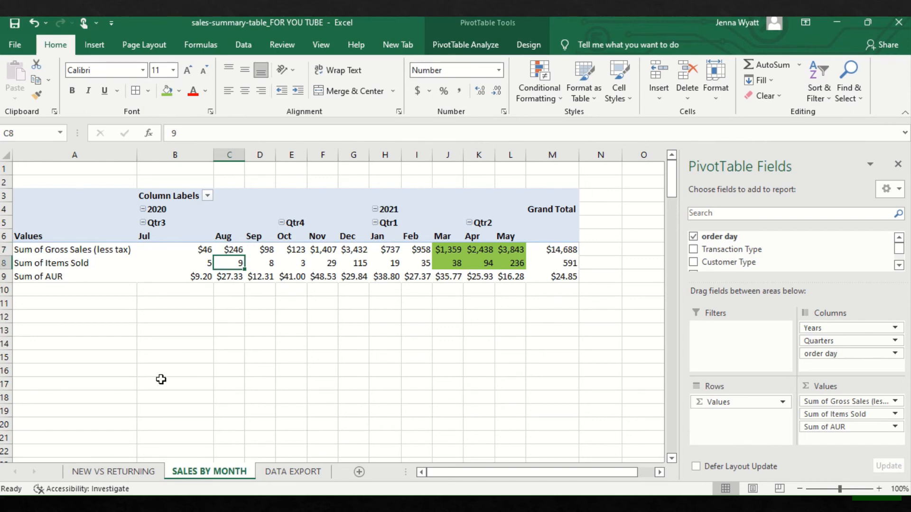
Step: Rename the pivot's Sum of AUR value field to AUR, keeping the custom name distinct from the source field's name
{"action": "left_click", "coordinate": [834, 427]}
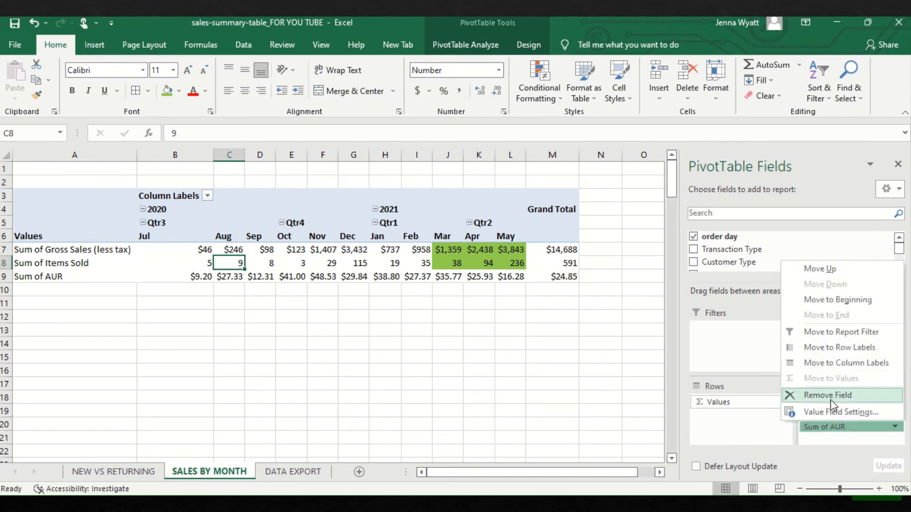
{"action": "left_click", "coordinate": [835, 412]}
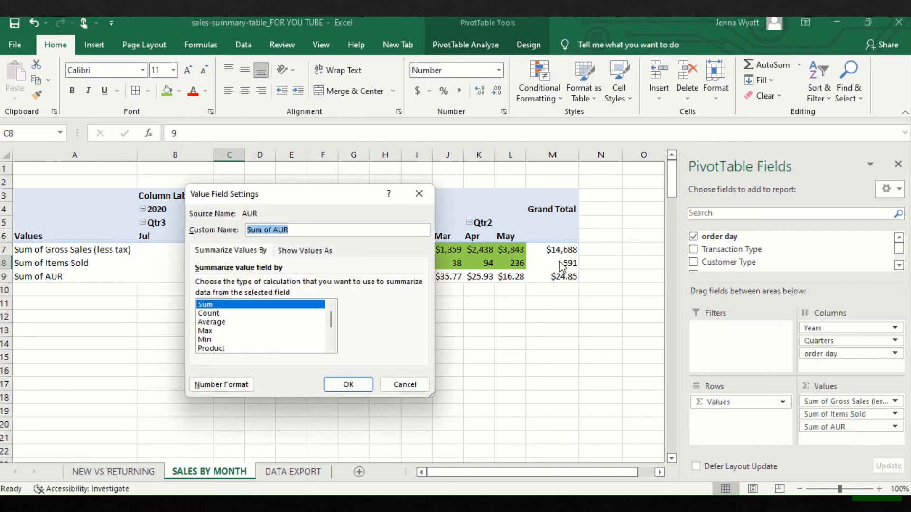
{"action": "left_click", "coordinate": [279, 231]}
{"action": "left_click_drag", "start_coordinate": [267, 231], "coordinate": [208, 232]}
{"action": "key", "text": "BackSpace"}
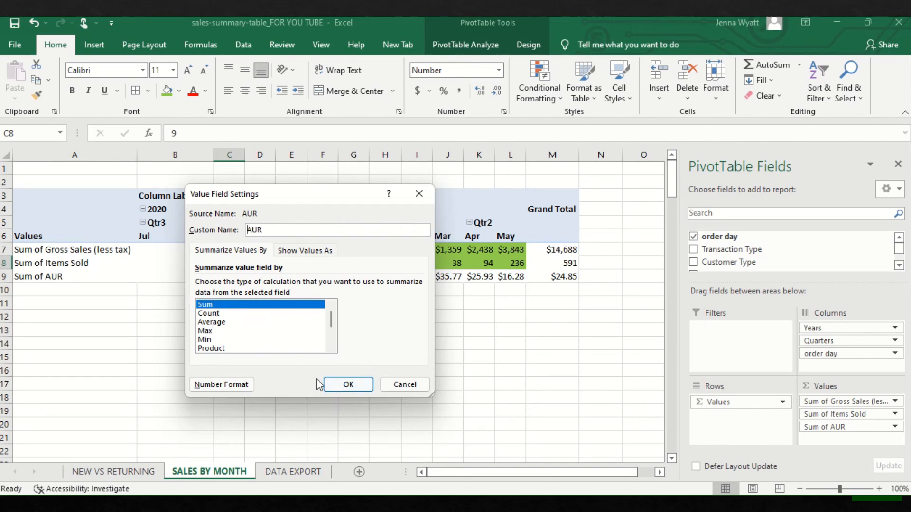
{"action": "left_click", "coordinate": [349, 385]}
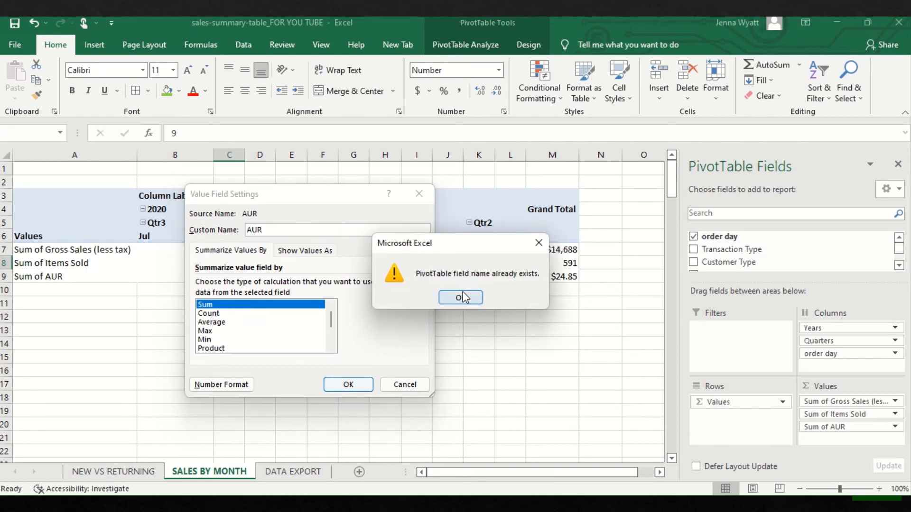
{"action": "left_click", "coordinate": [465, 297]}
{"action": "left_click", "coordinate": [325, 230]}
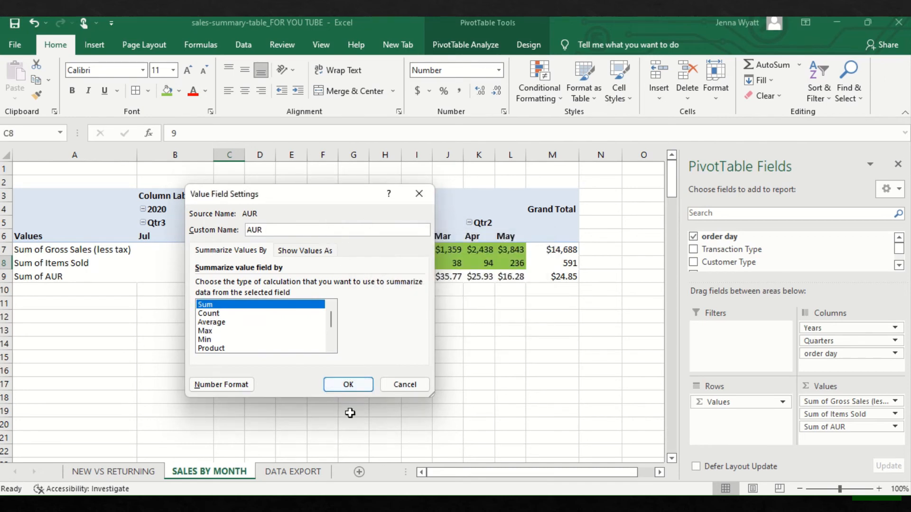
{"action": "left_click", "coordinate": [347, 386]}
{"action": "left_click", "coordinate": [353, 342]}
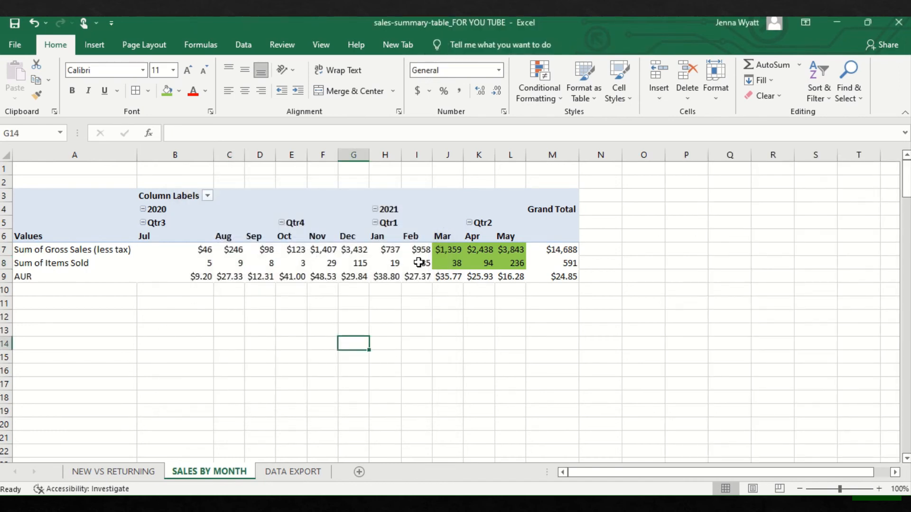
Step: Examine gross sales, items sold and AUR for the highlighted months March through May against the earlier months
{"action": "left_click", "coordinate": [451, 251]}
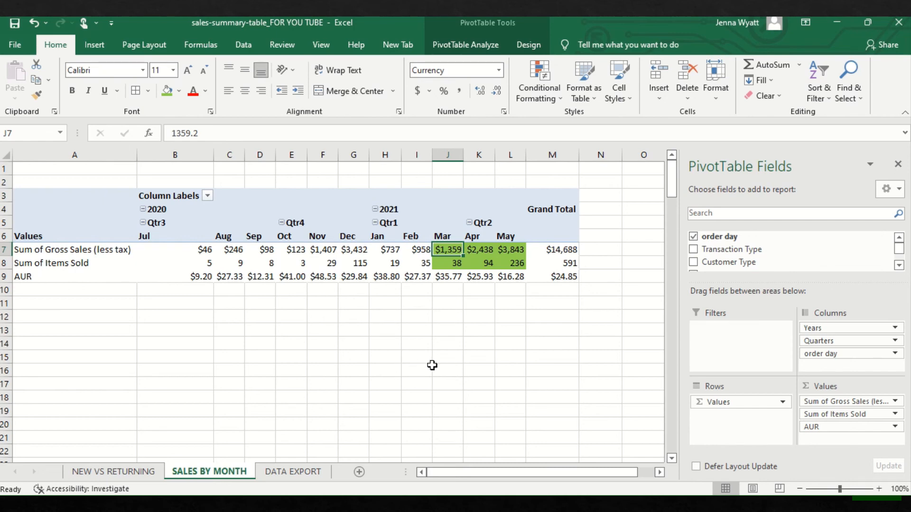
{"action": "left_click", "coordinate": [404, 356]}
{"action": "mouse_move", "coordinate": [539, 254]}
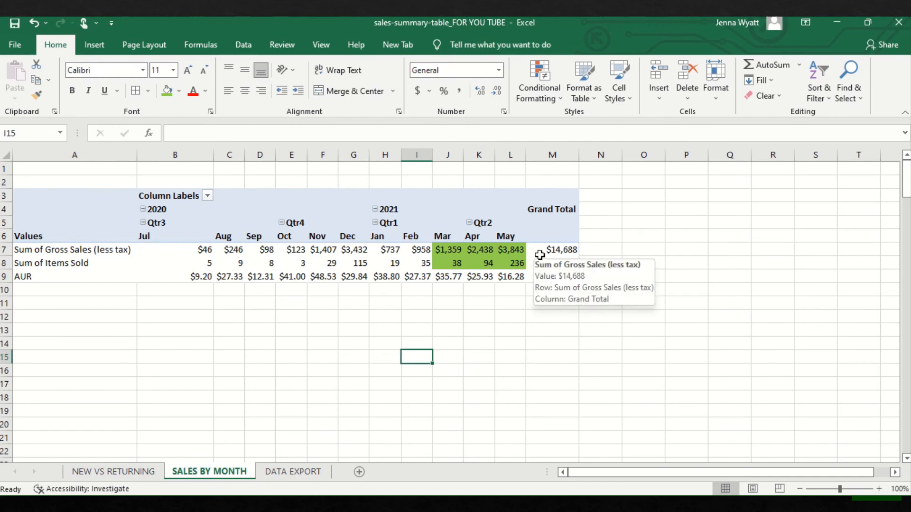
{"action": "left_click", "coordinate": [510, 221]}
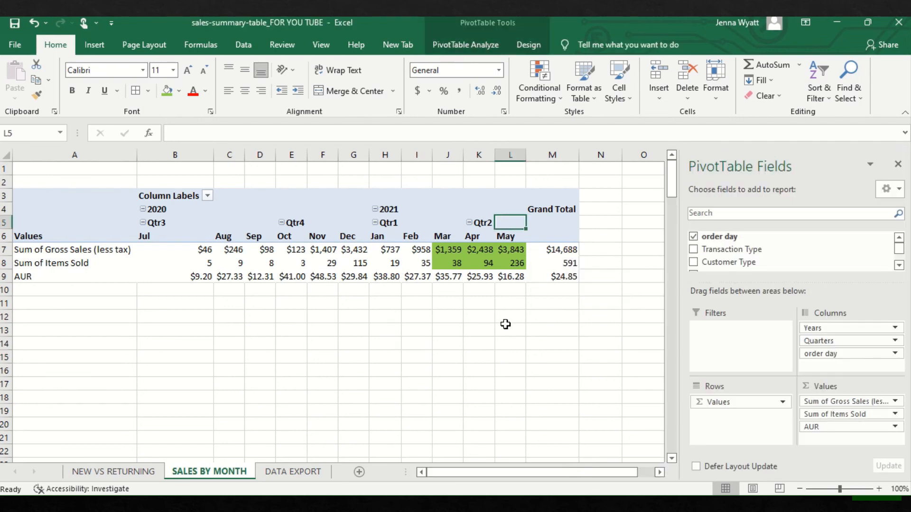
{"action": "left_click", "coordinate": [498, 351]}
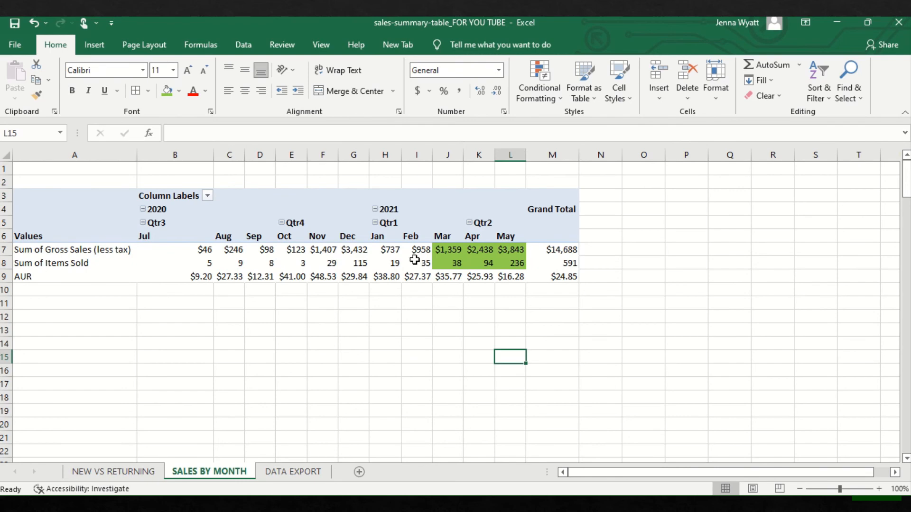
{"action": "mouse_move", "coordinate": [494, 274]}
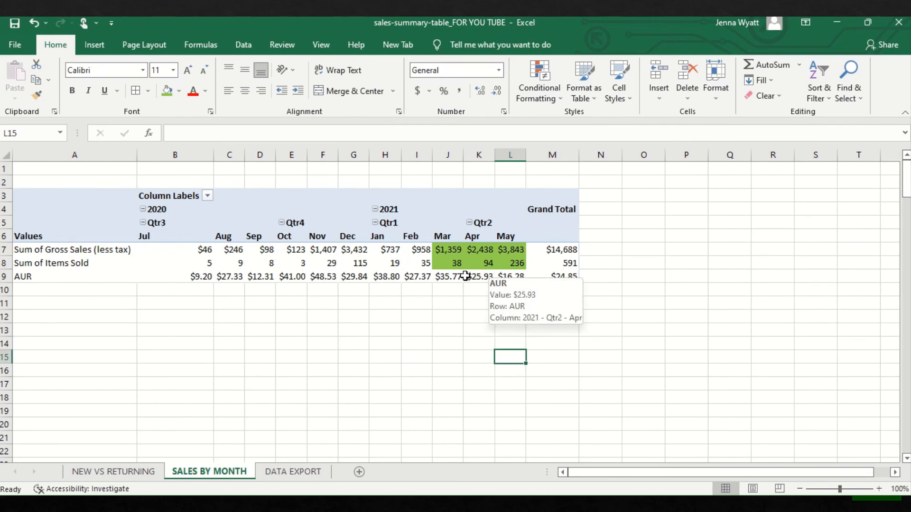
{"action": "left_click", "coordinate": [459, 262]}
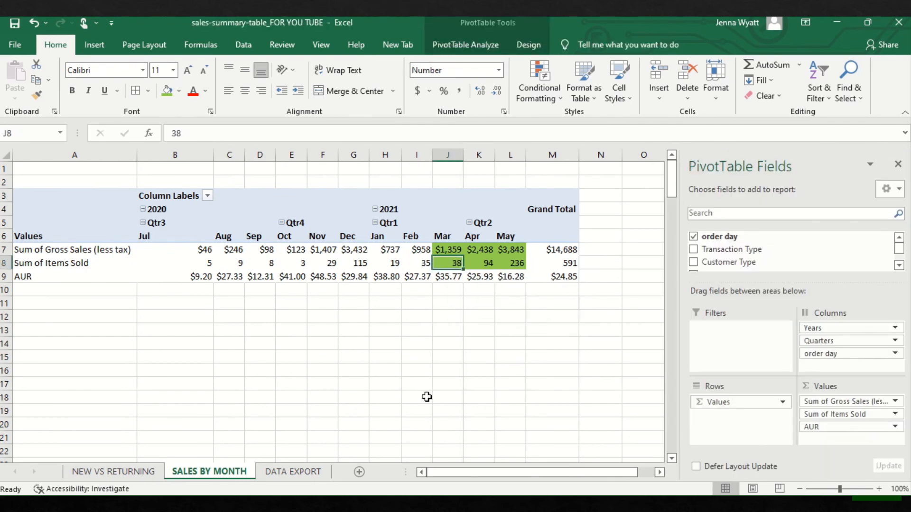
{"action": "left_click", "coordinate": [440, 369]}
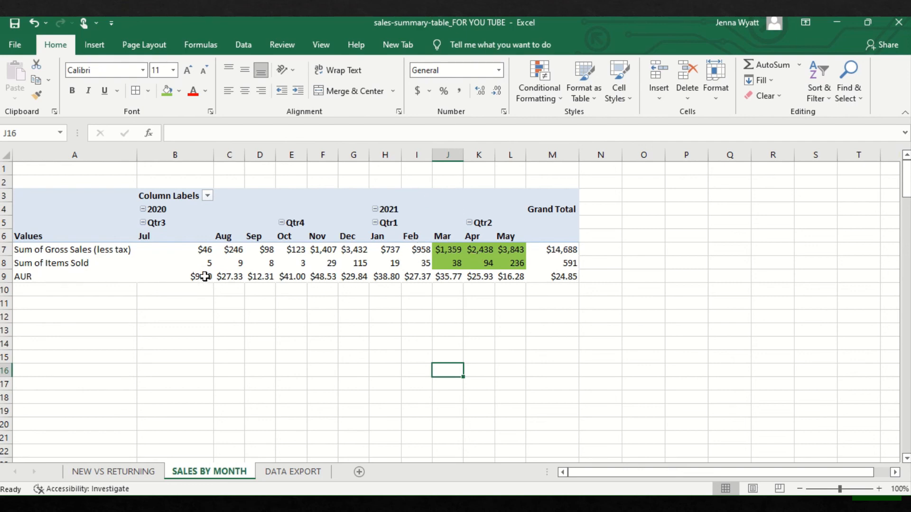
Step: Review the AUR row across all months through to its grand total in M9
{"action": "left_click", "coordinate": [265, 279]}
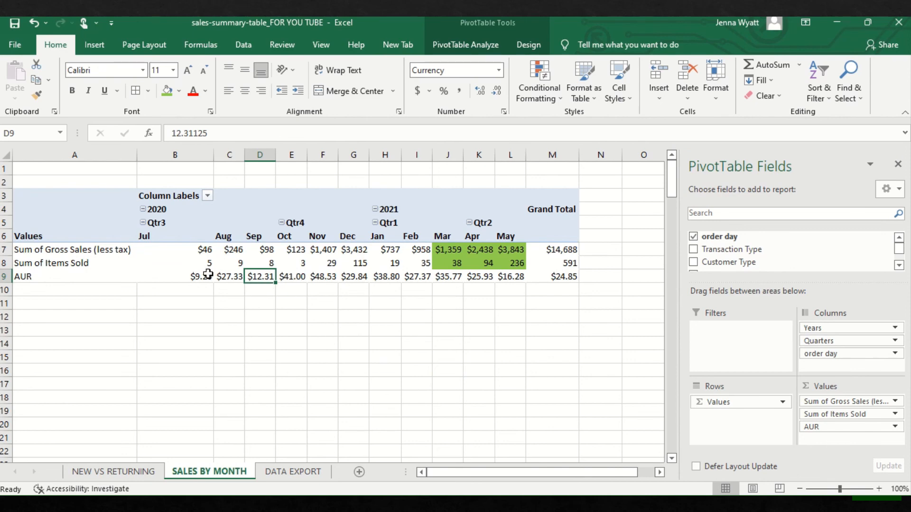
{"action": "left_click_drag", "start_coordinate": [209, 275], "coordinate": [548, 276]}
{"action": "left_click", "coordinate": [571, 279]}
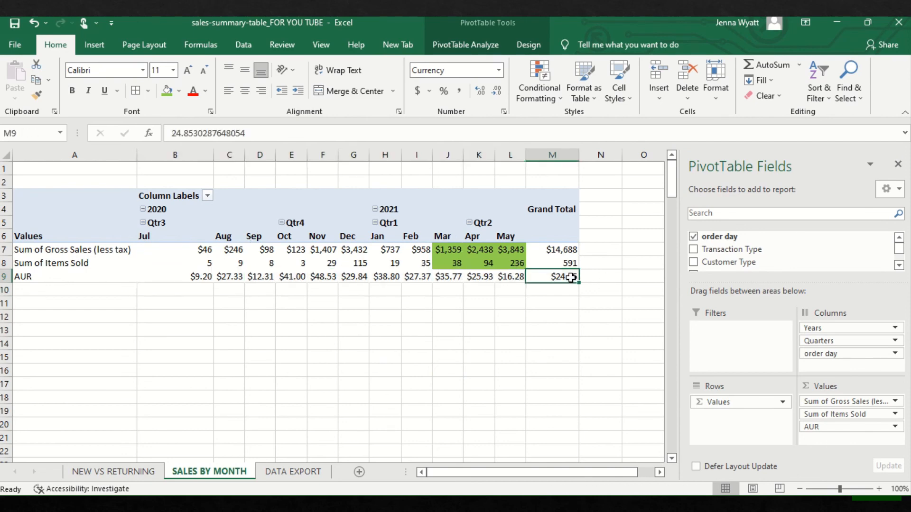